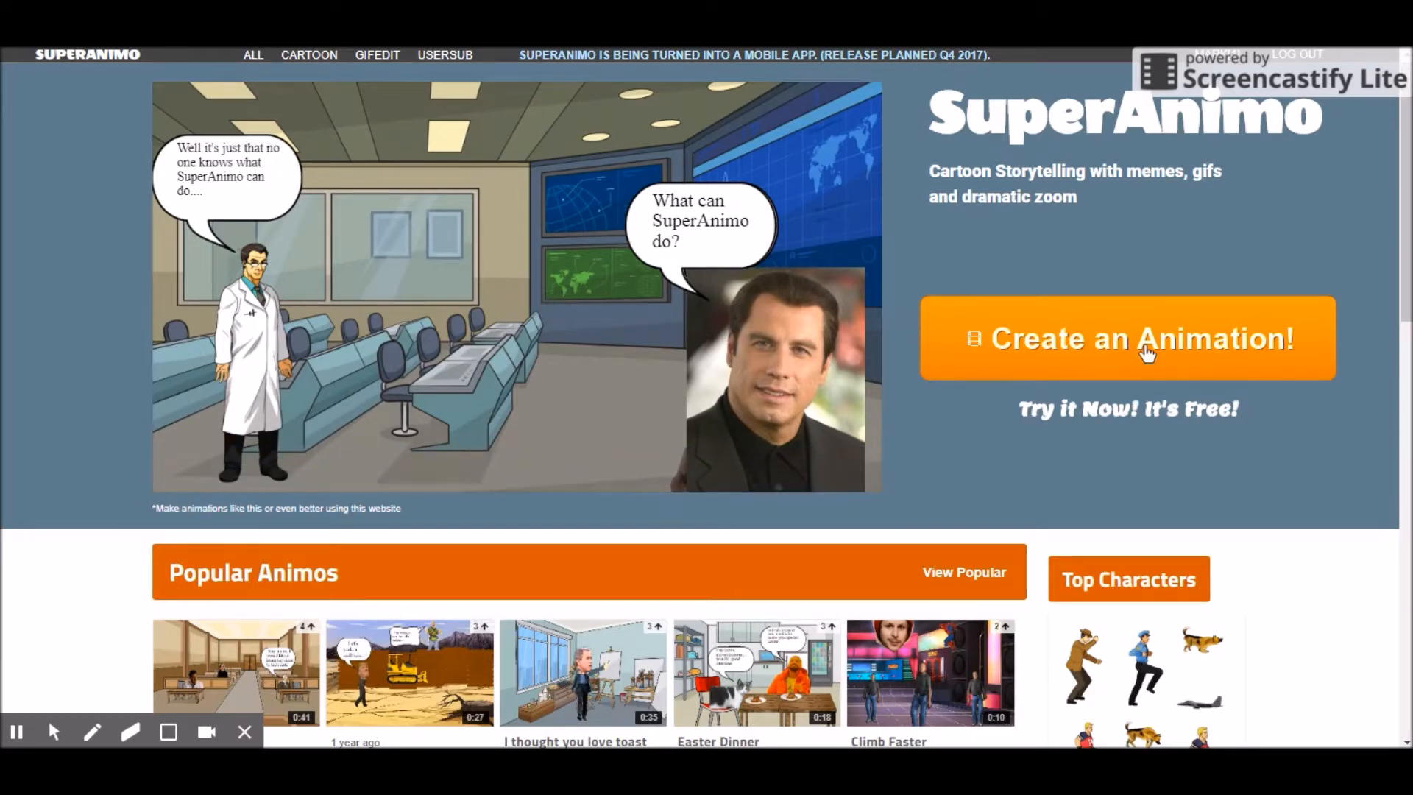
Start a new animation to open a blank 960×540 Cartoon Board on Scene 1
left_click(1149, 353)
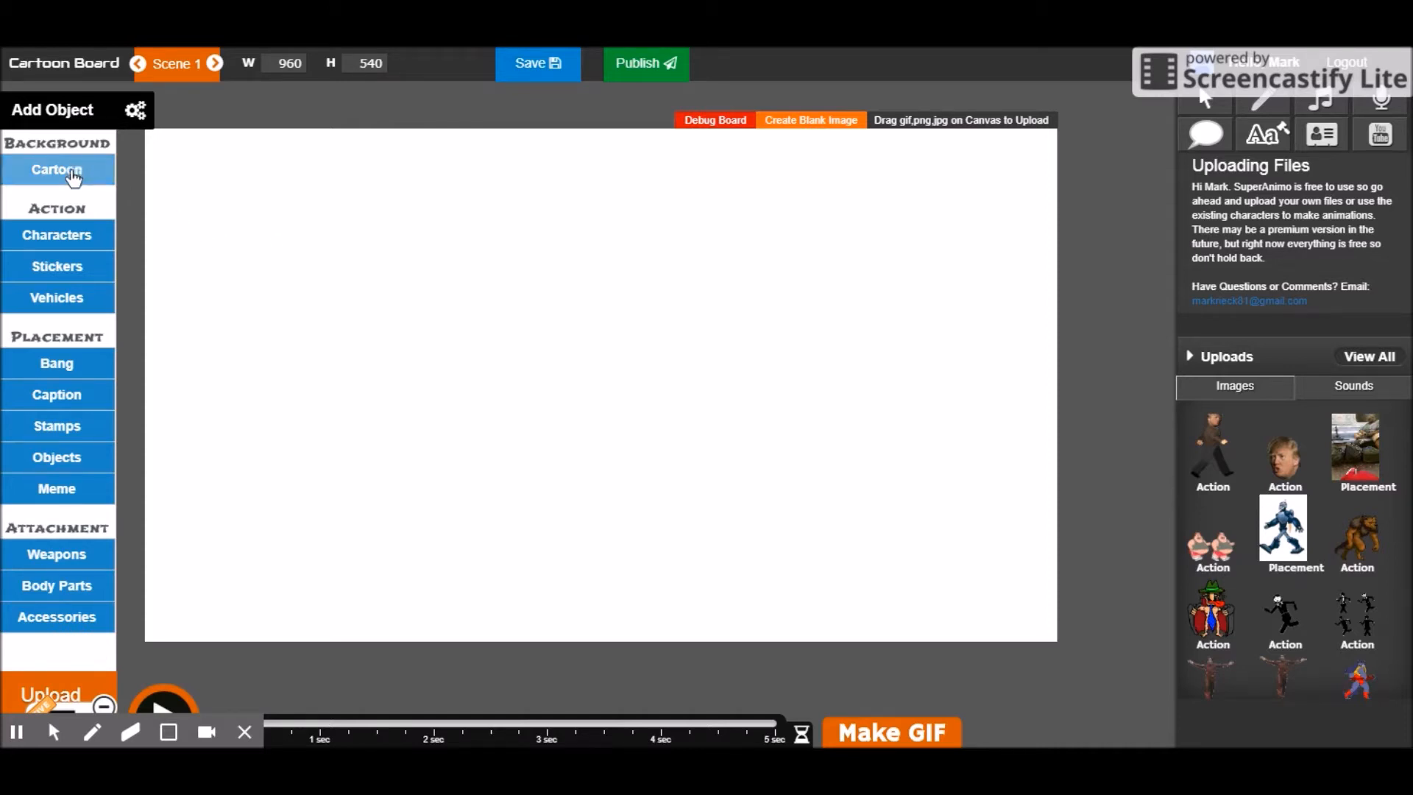
Set the Factory cartoon background on Scene 1 and bring up the Action characters gallery
left_click(71, 175)
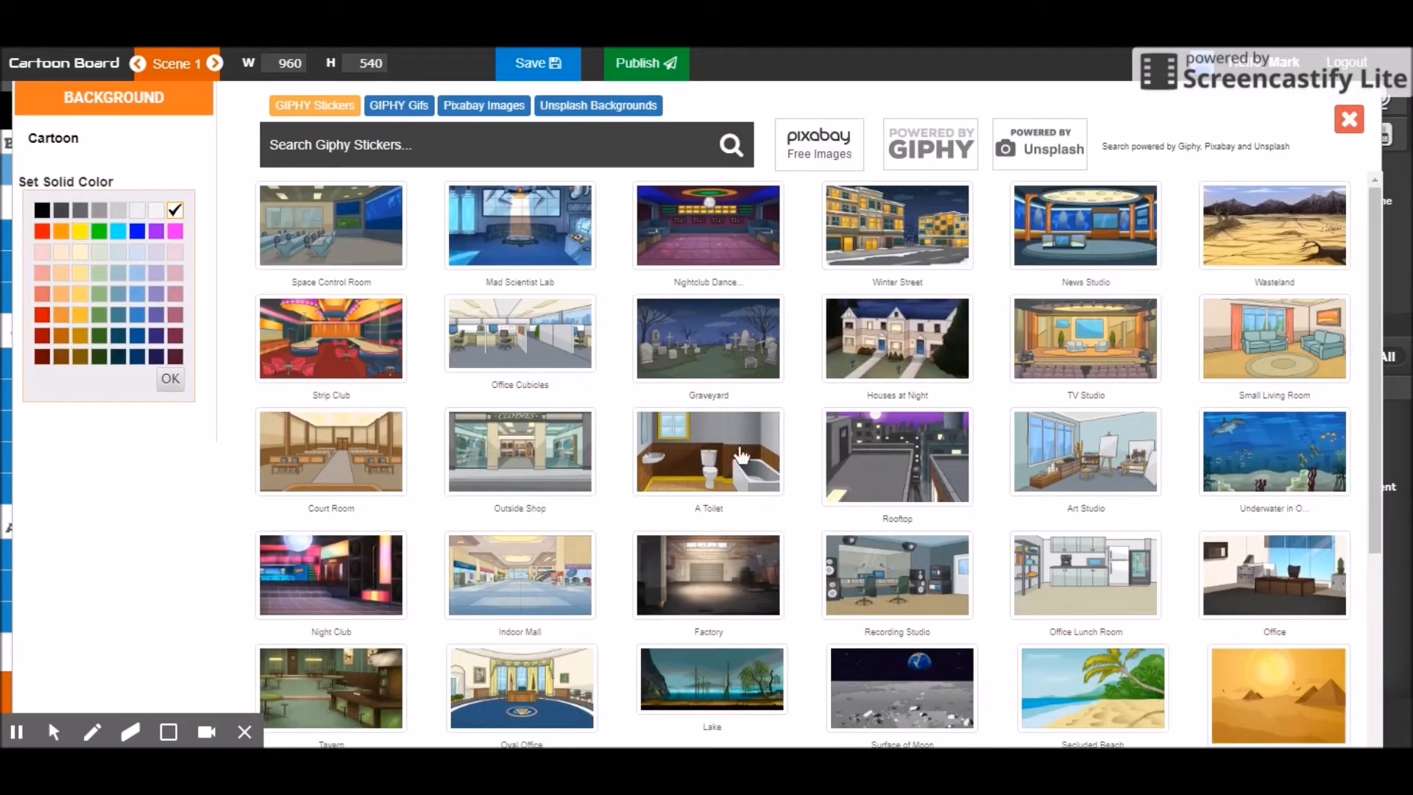
left_click(719, 584)
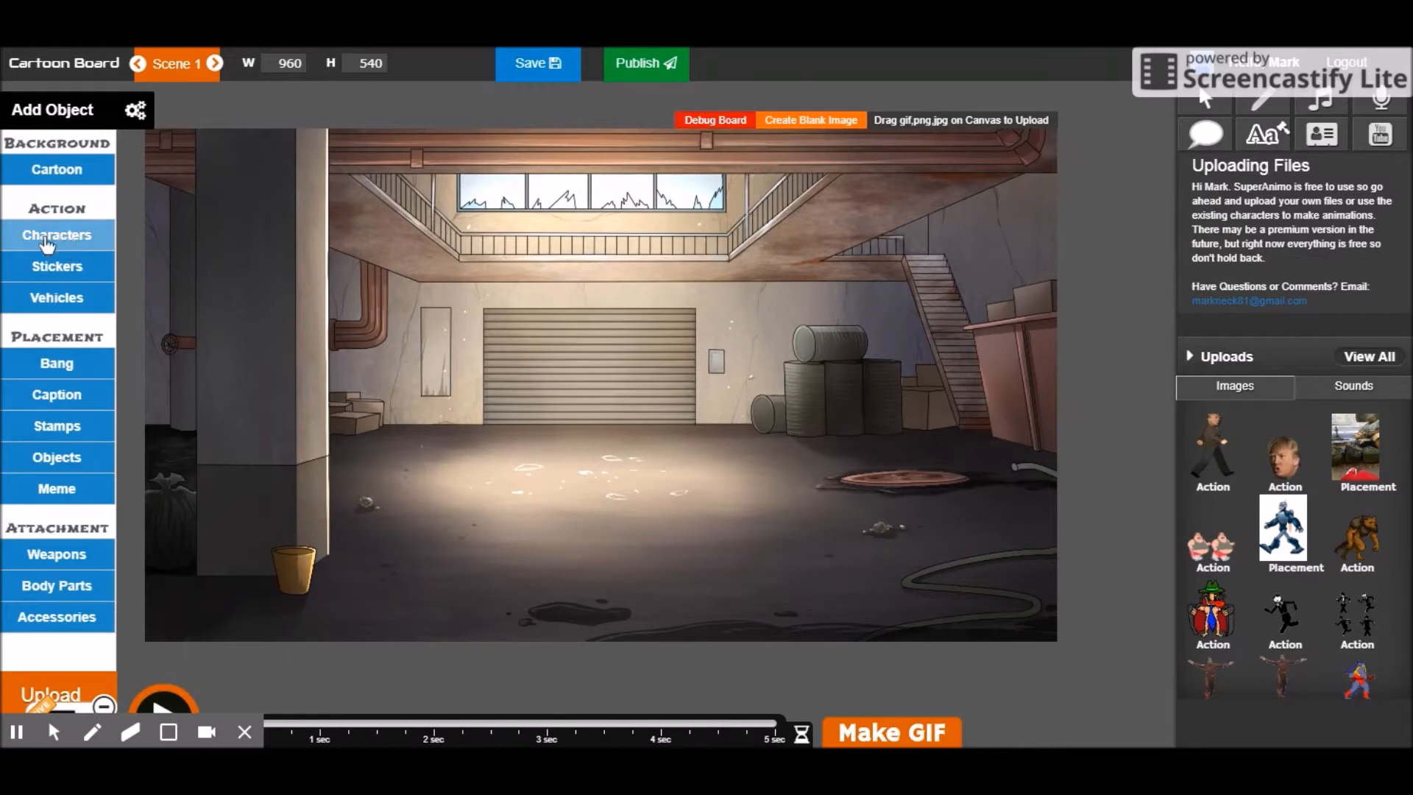
left_click(46, 236)
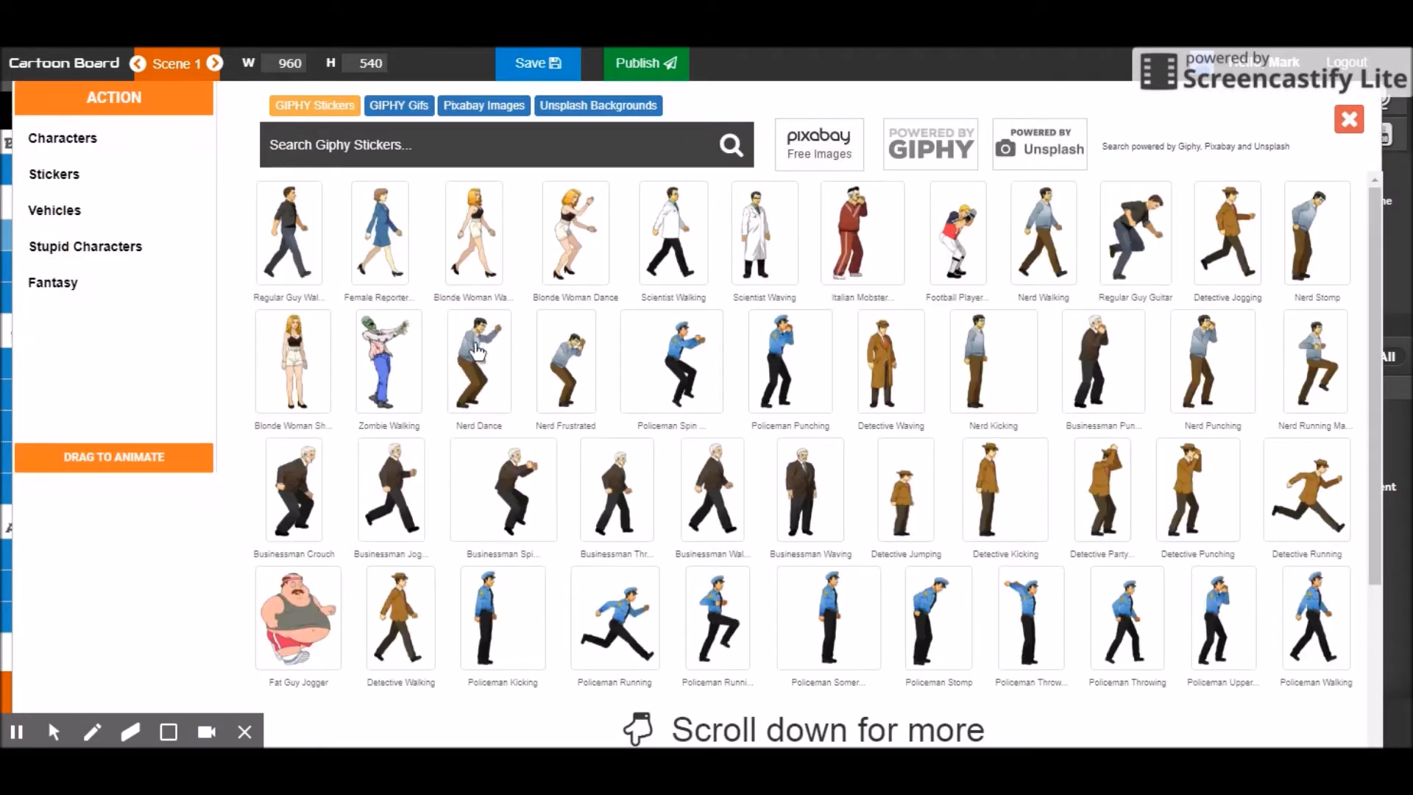
Add the Regular Guy Walking character on the warehouse floor and preview his walk around 1.3–2.5 s
left_click(291, 225)
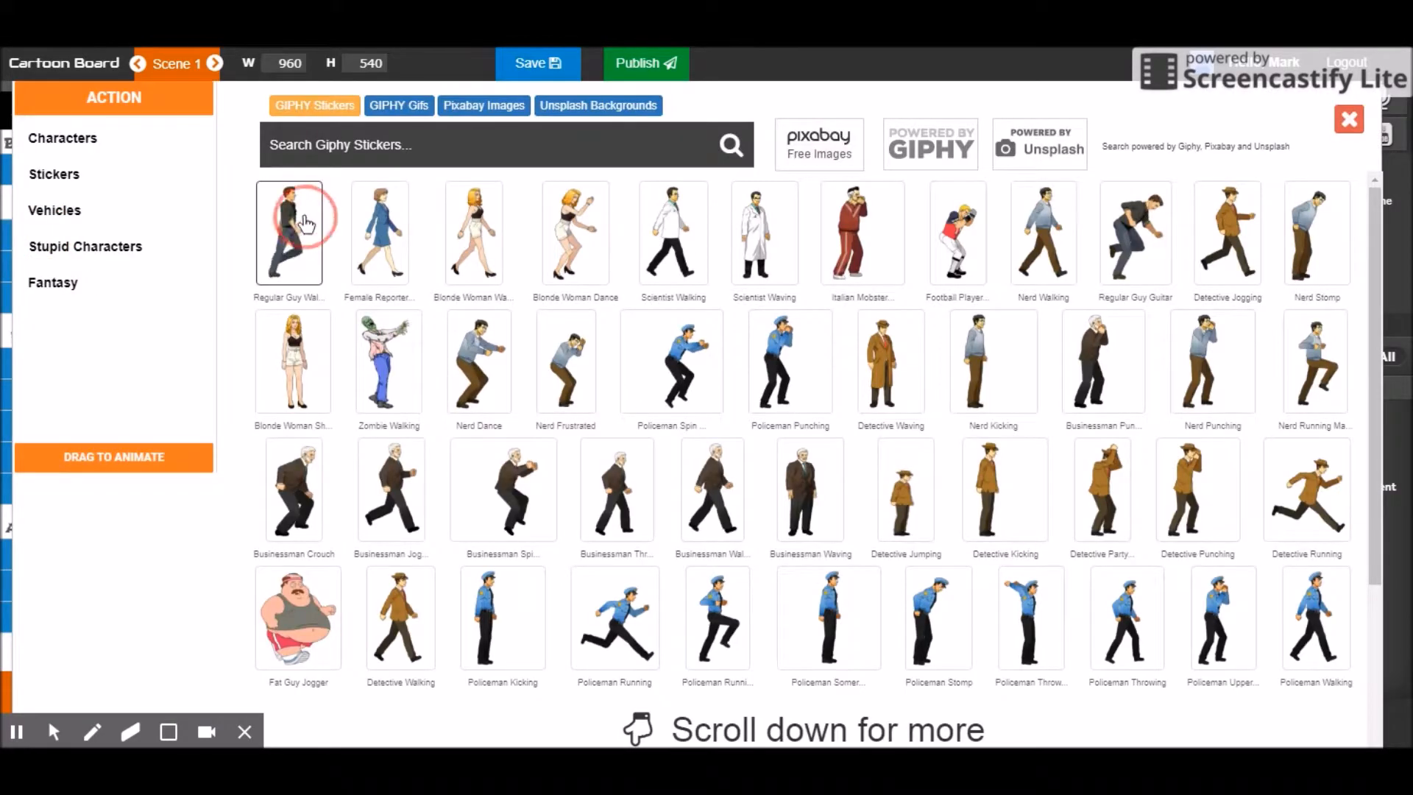
mouse_move(371, 412)
left_mouse_down()
mouse_move(298, 491)
mouse_move(195, 527)
mouse_move(511, 459)
left_mouse_up()
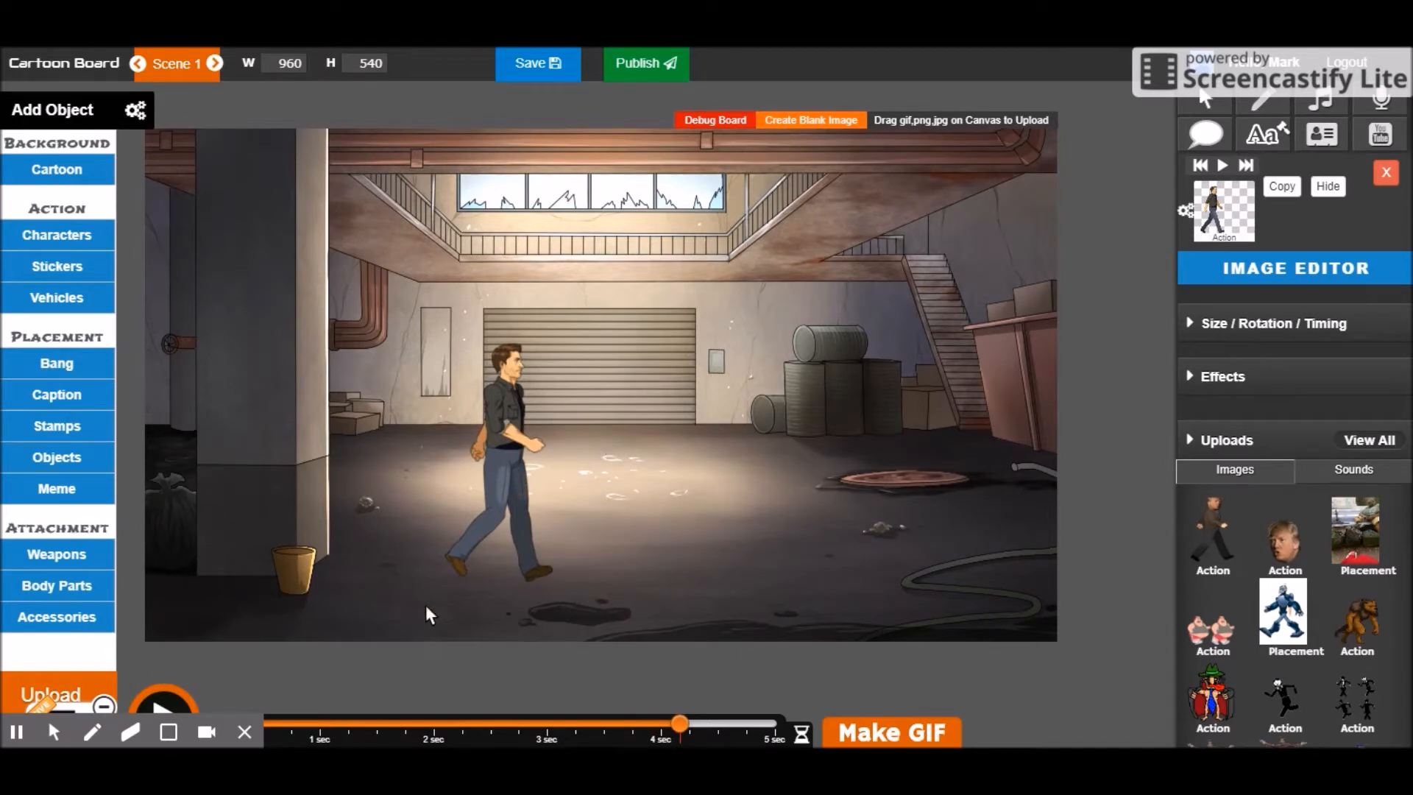
left_click(246, 733)
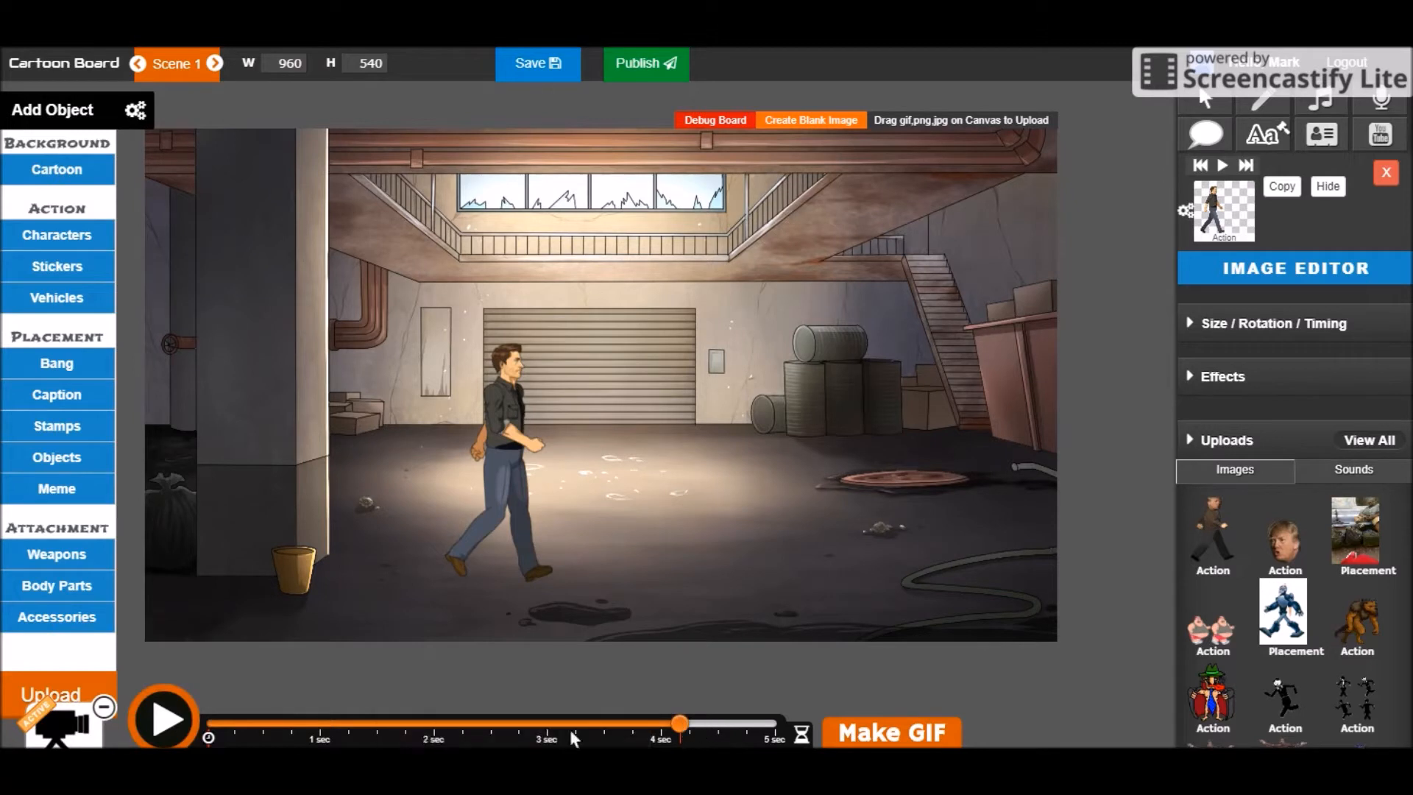
left_click_drag(541, 721, 257, 724)
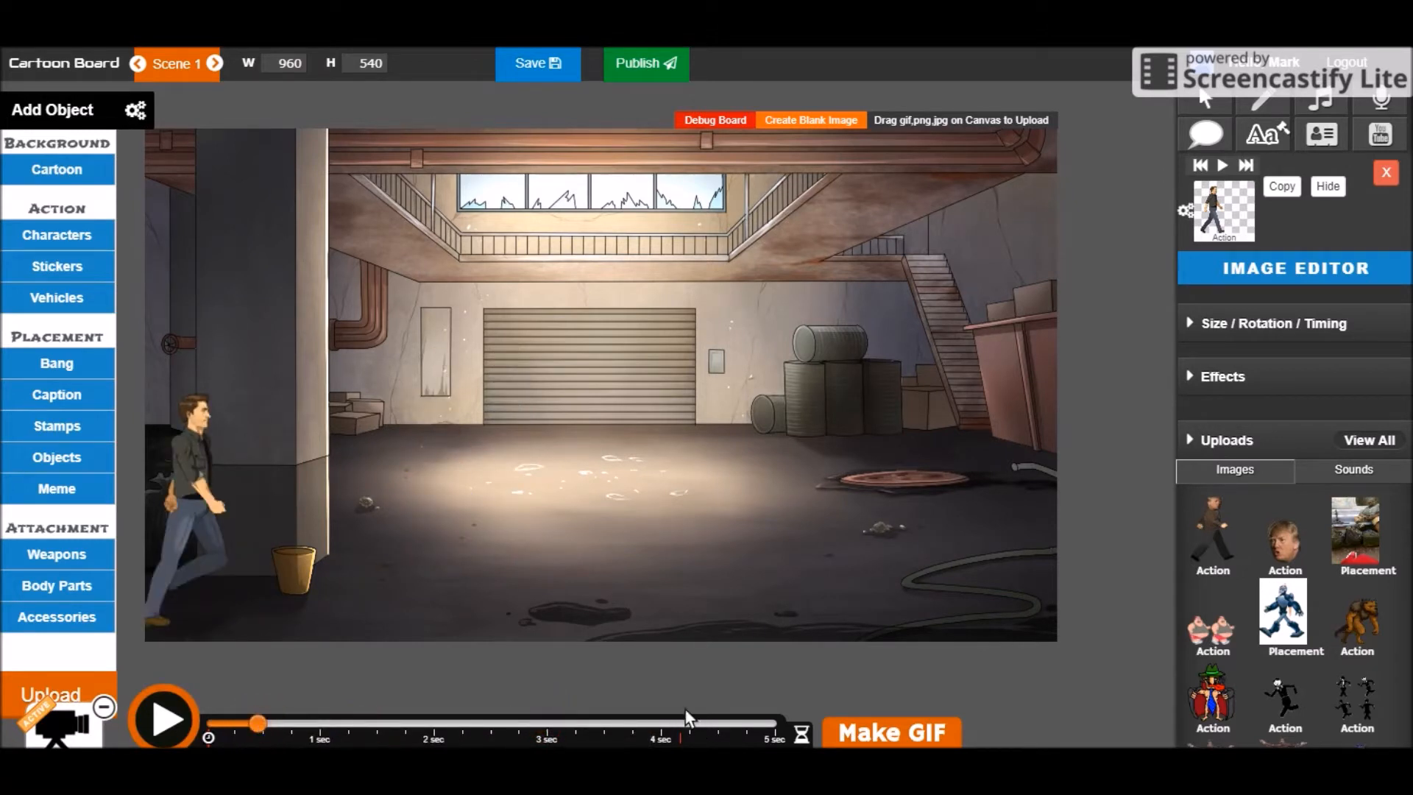
left_click(492, 724)
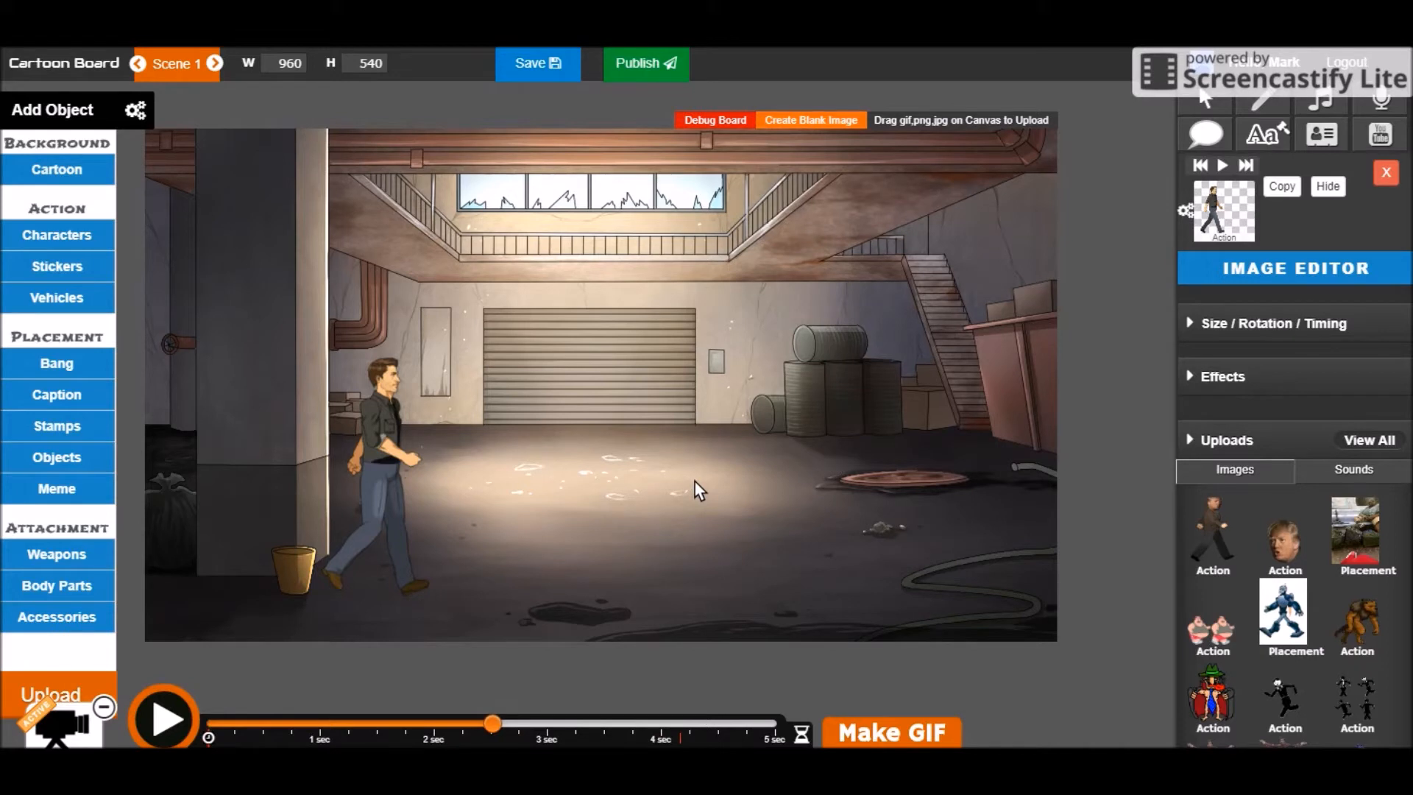
left_click(356, 721)
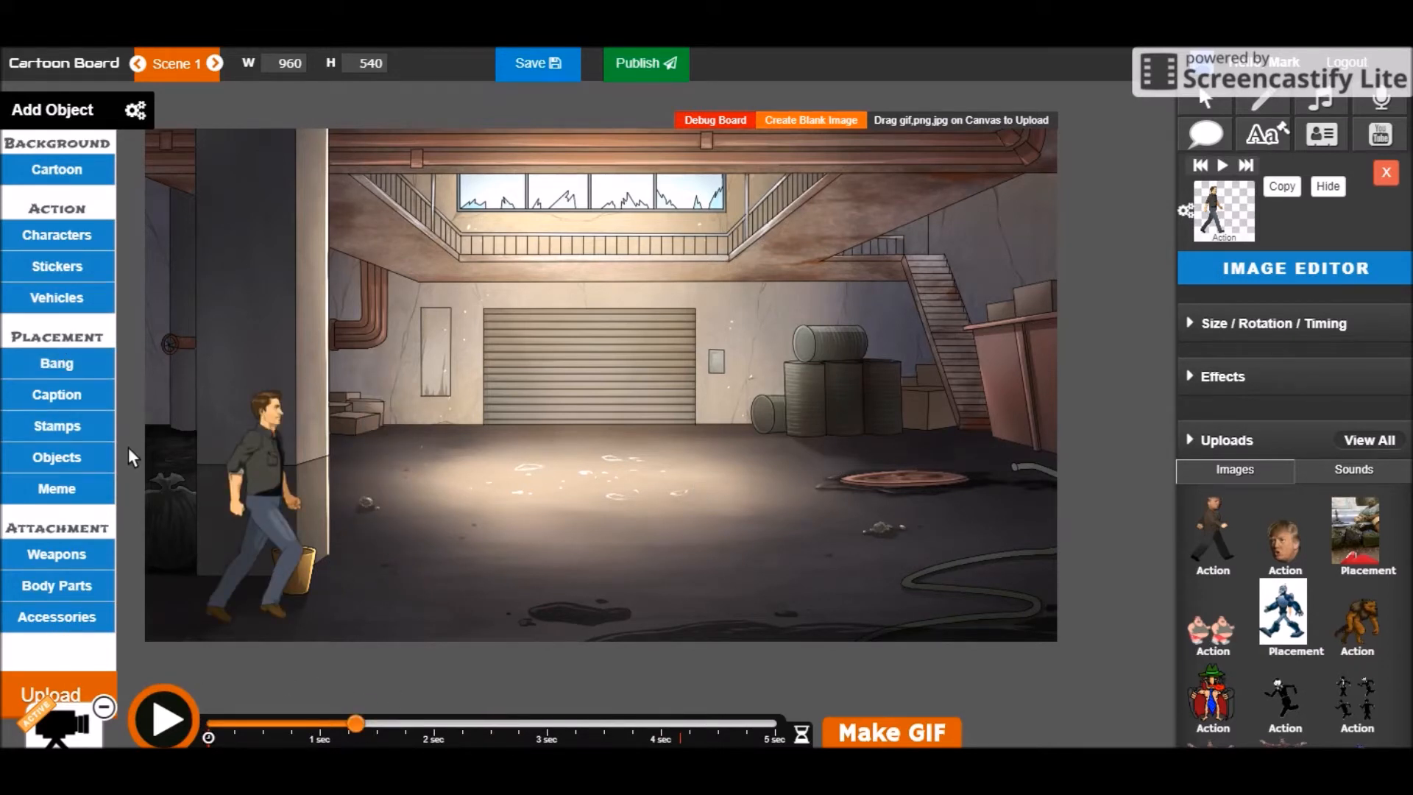
left_click(77, 239)
Add a walking Italian Mobster at right facing the man, check him near 4.2 s, and start a speech bubble
scroll(934, 466, "down", 4)
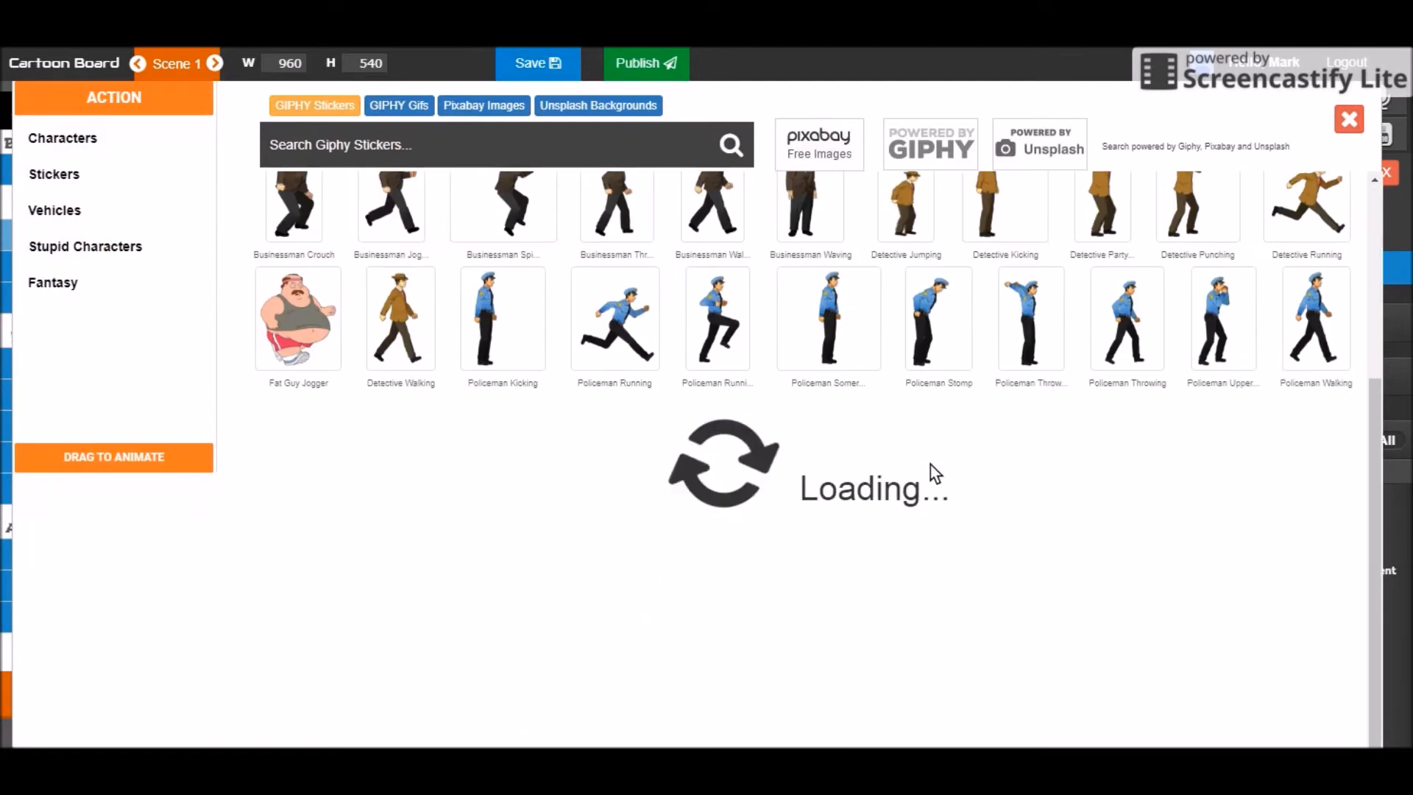
scroll(932, 469, "down", 4)
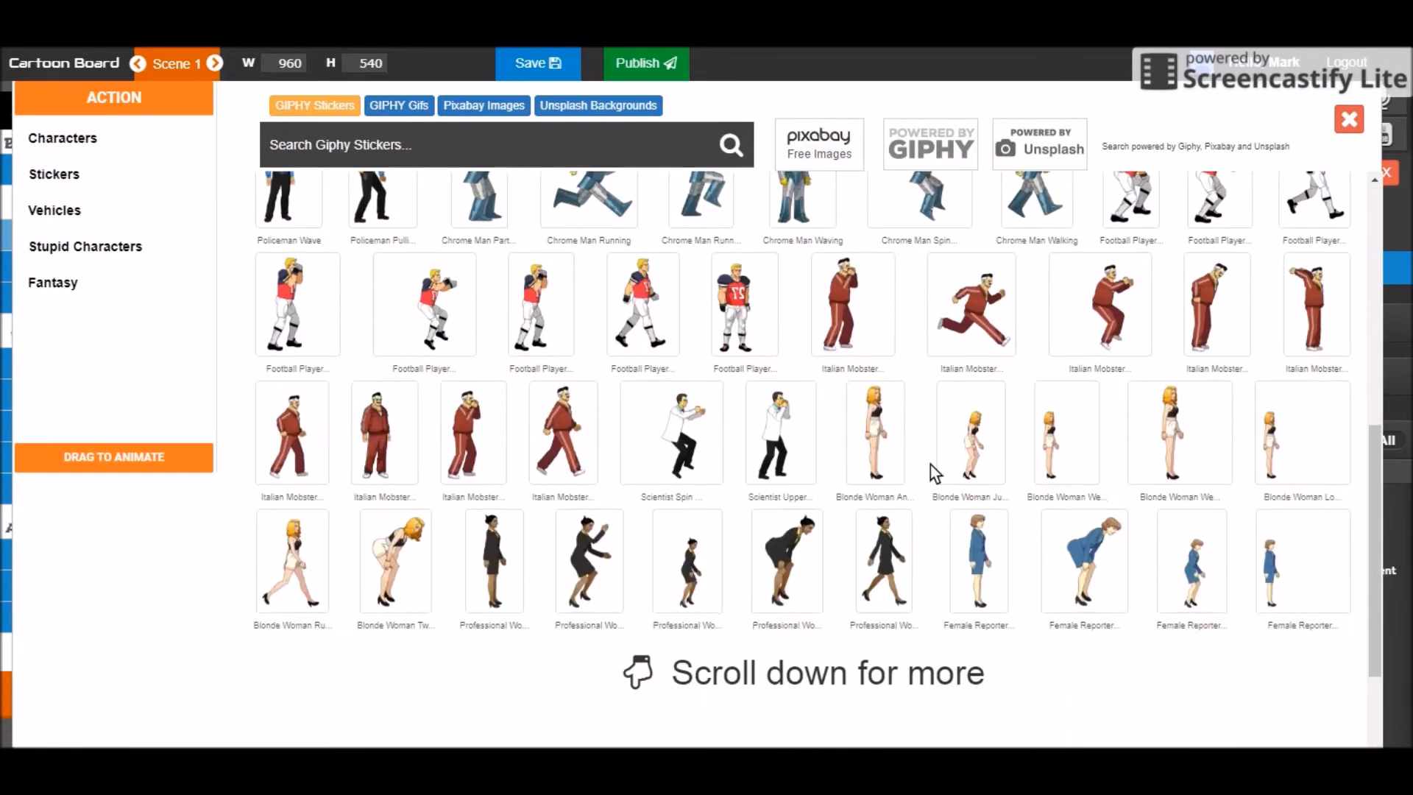
left_click(585, 413)
mouse_move(1022, 512)
left_mouse_down()
mouse_move(856, 499)
mouse_move(745, 472)
left_mouse_up()
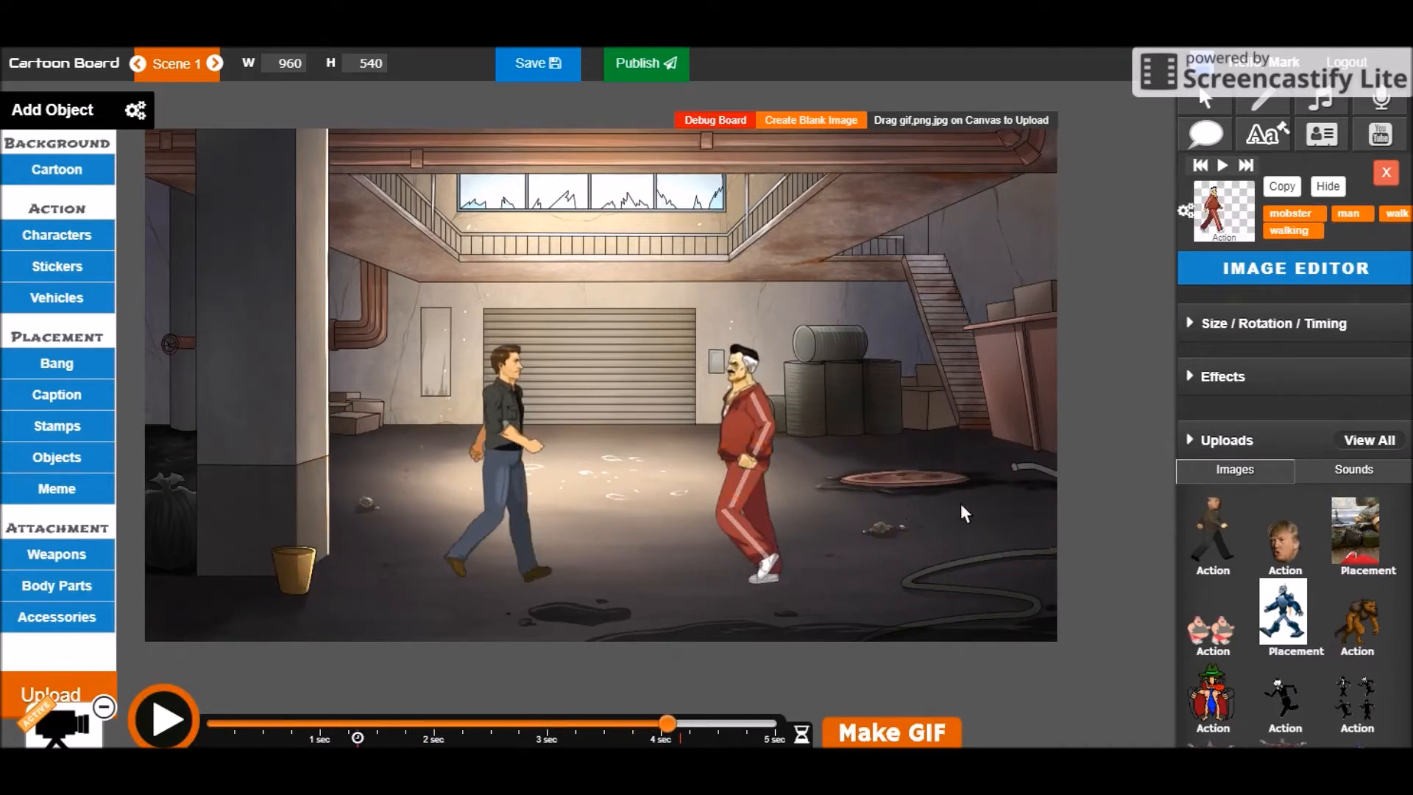
left_click(677, 723)
left_click(652, 722)
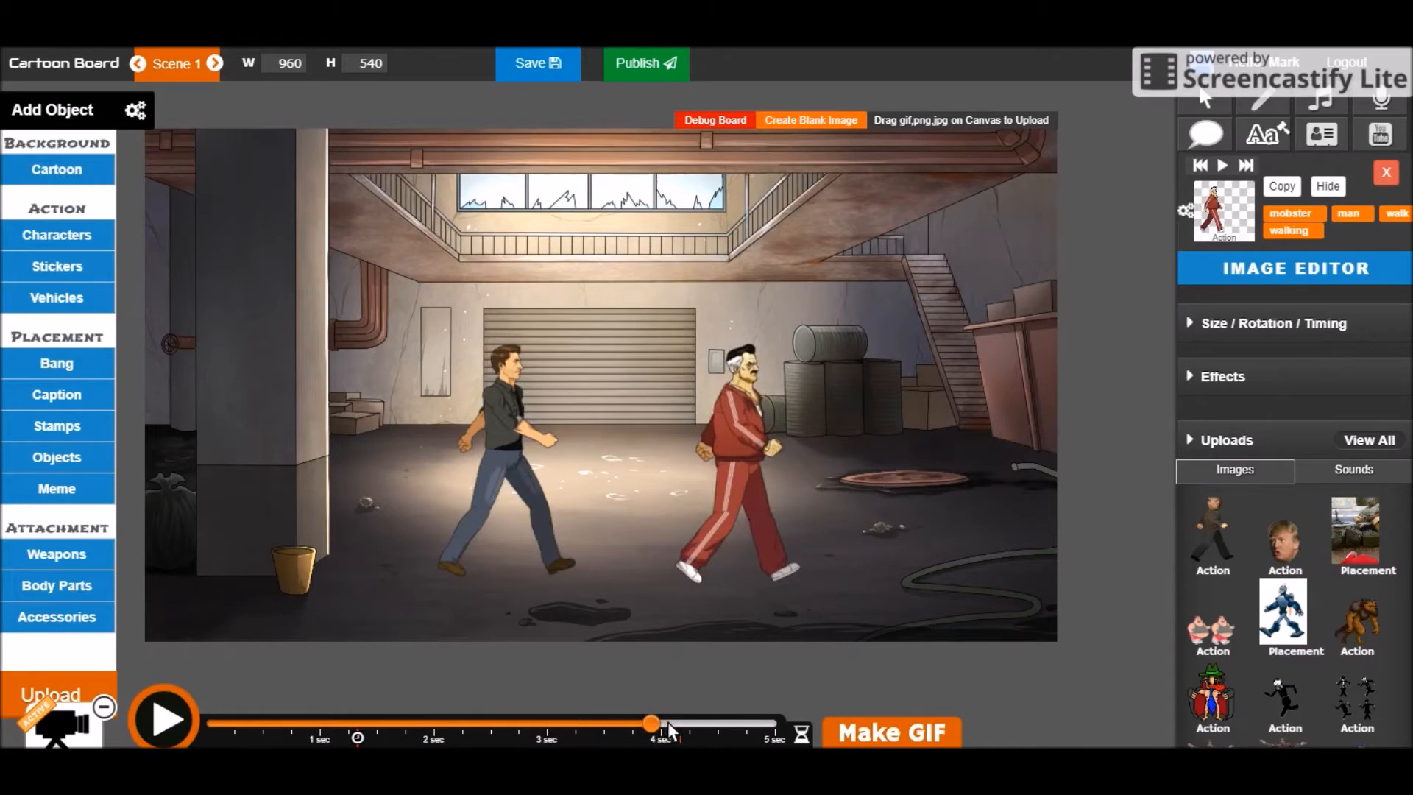
left_click(670, 723)
left_click(1206, 127)
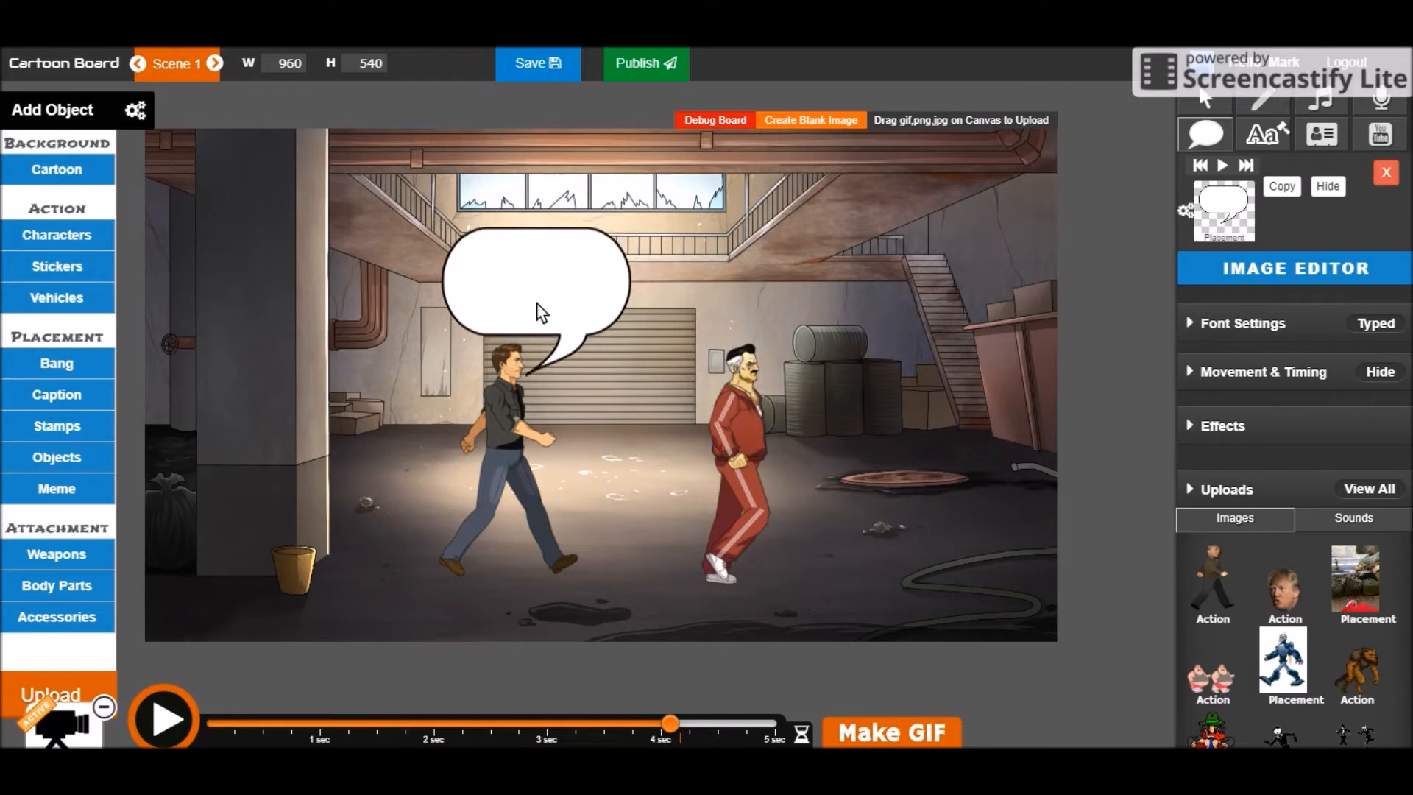
Place a speech bubble above the man reading "Hey, you got the stuff???"
left_click(552, 302)
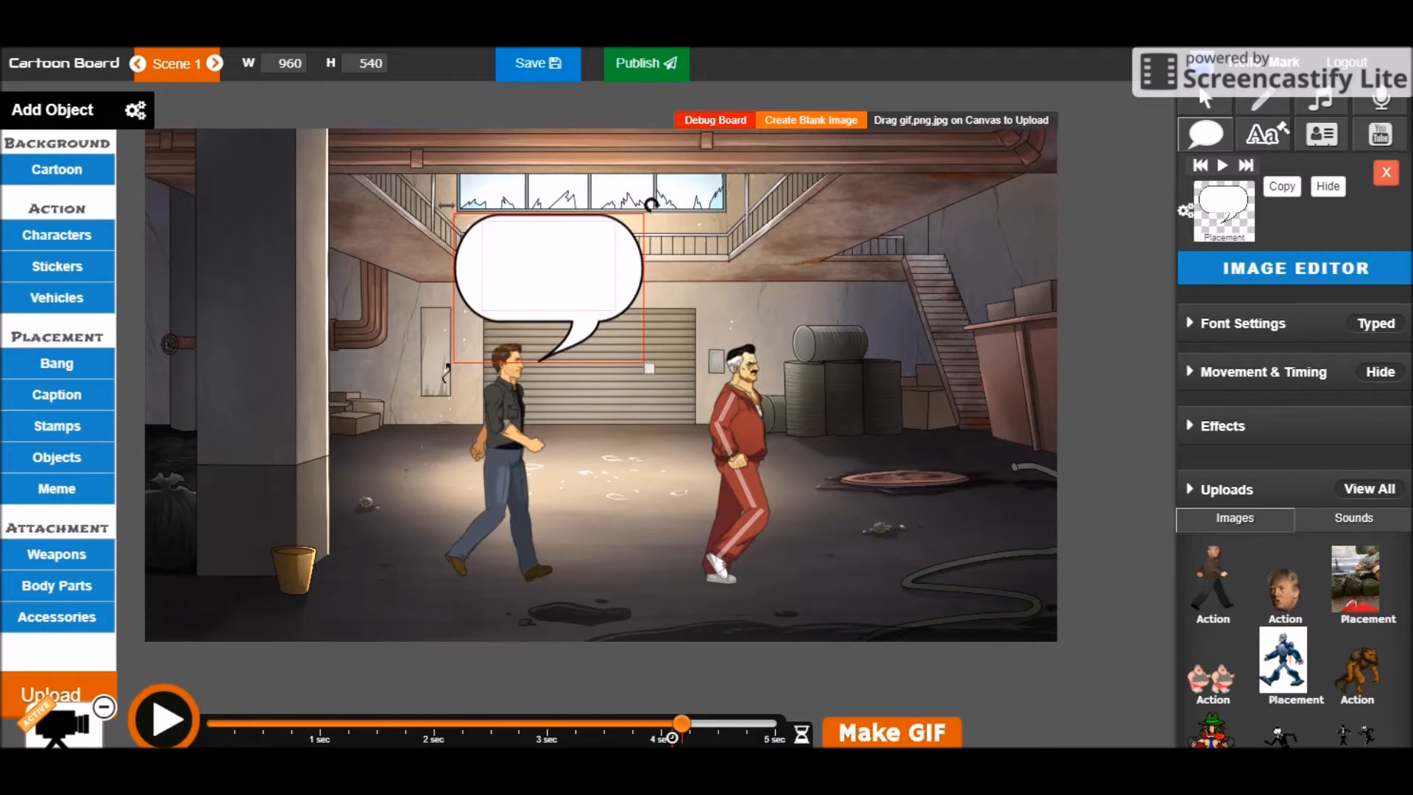
type("Hey,")
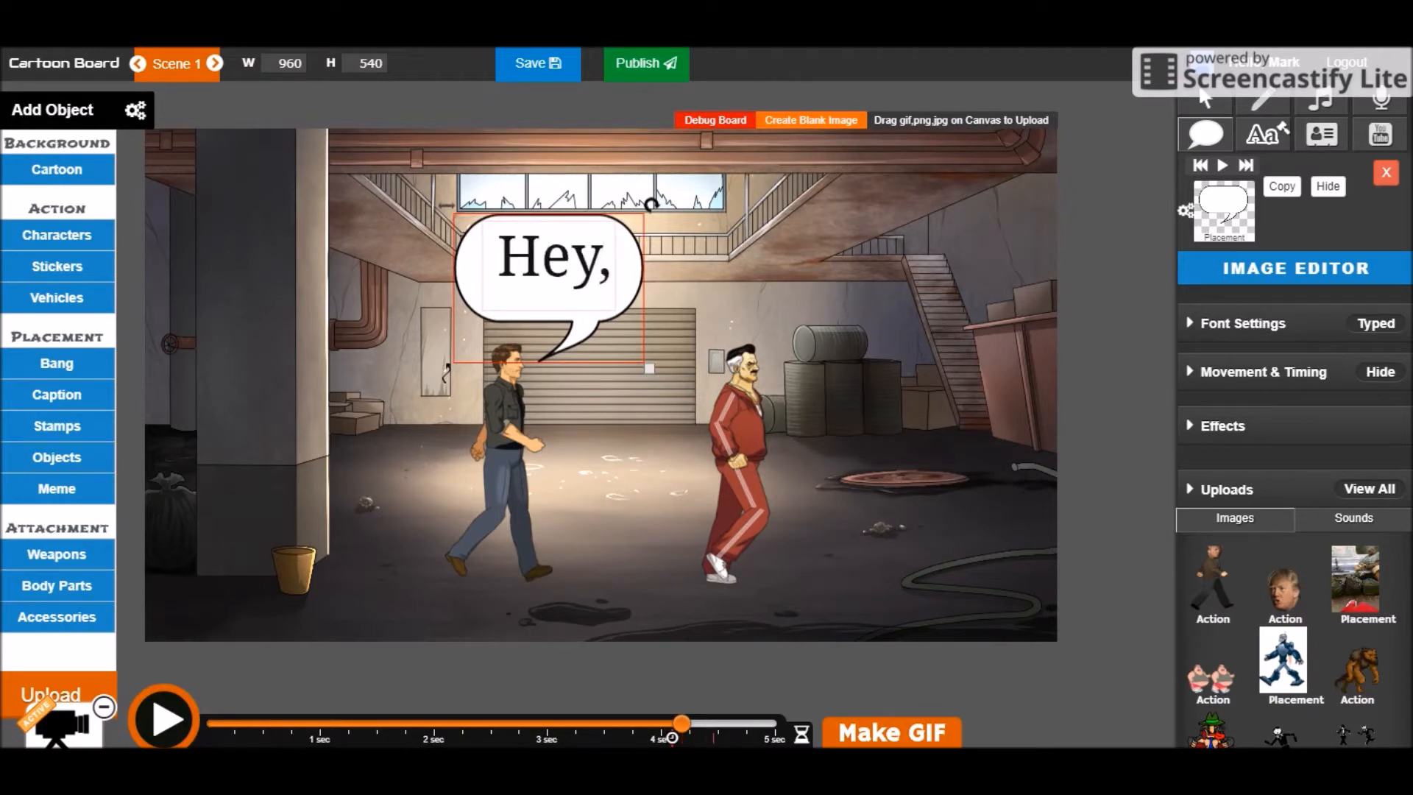
type(" you got the moen")
key("BackSpace")
key("BackSpace")
key("BackSpace")
key("BackSpace")
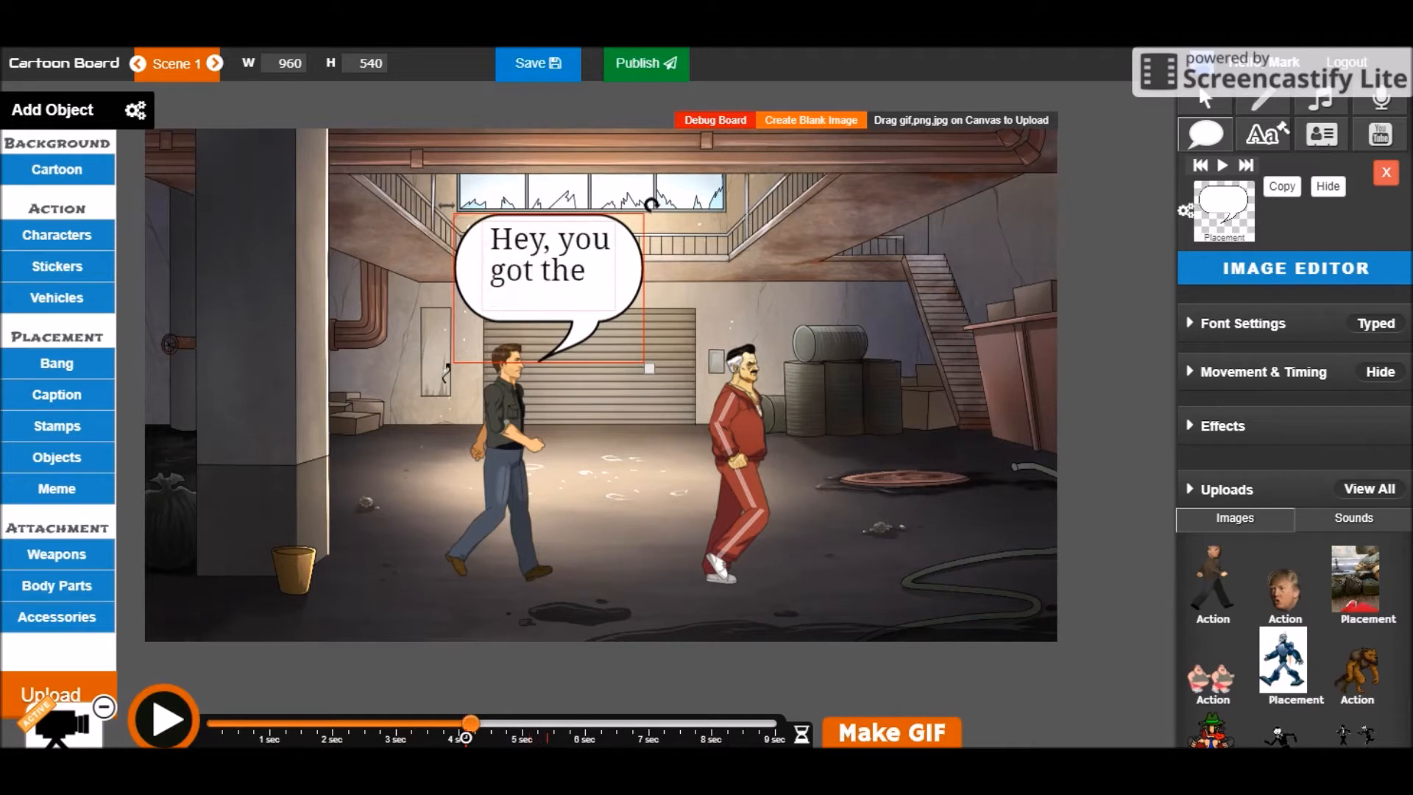
type("stuff???")
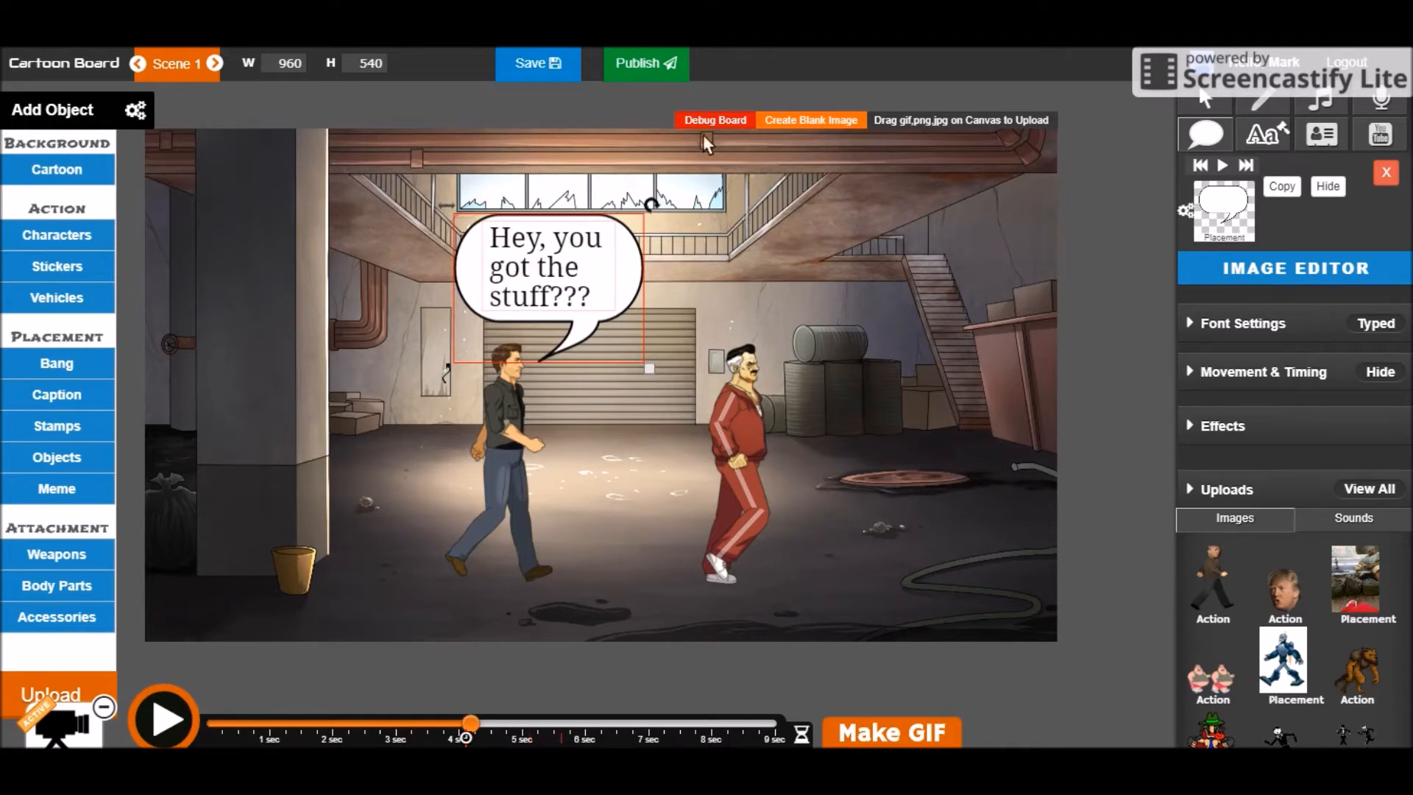
Add a "You got the money???" bubble above the mobster and replay the dialogue
left_click(1206, 137)
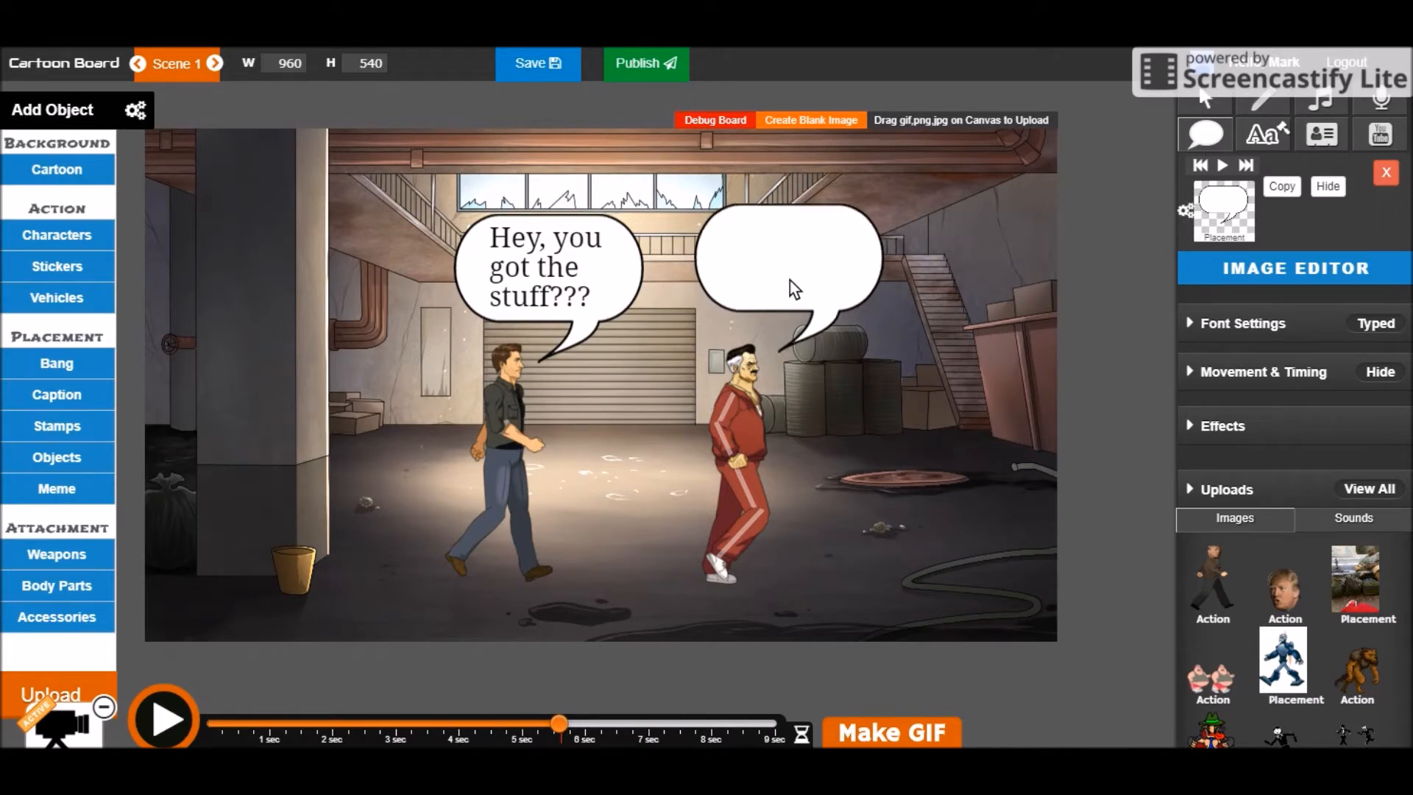
left_click(788, 283)
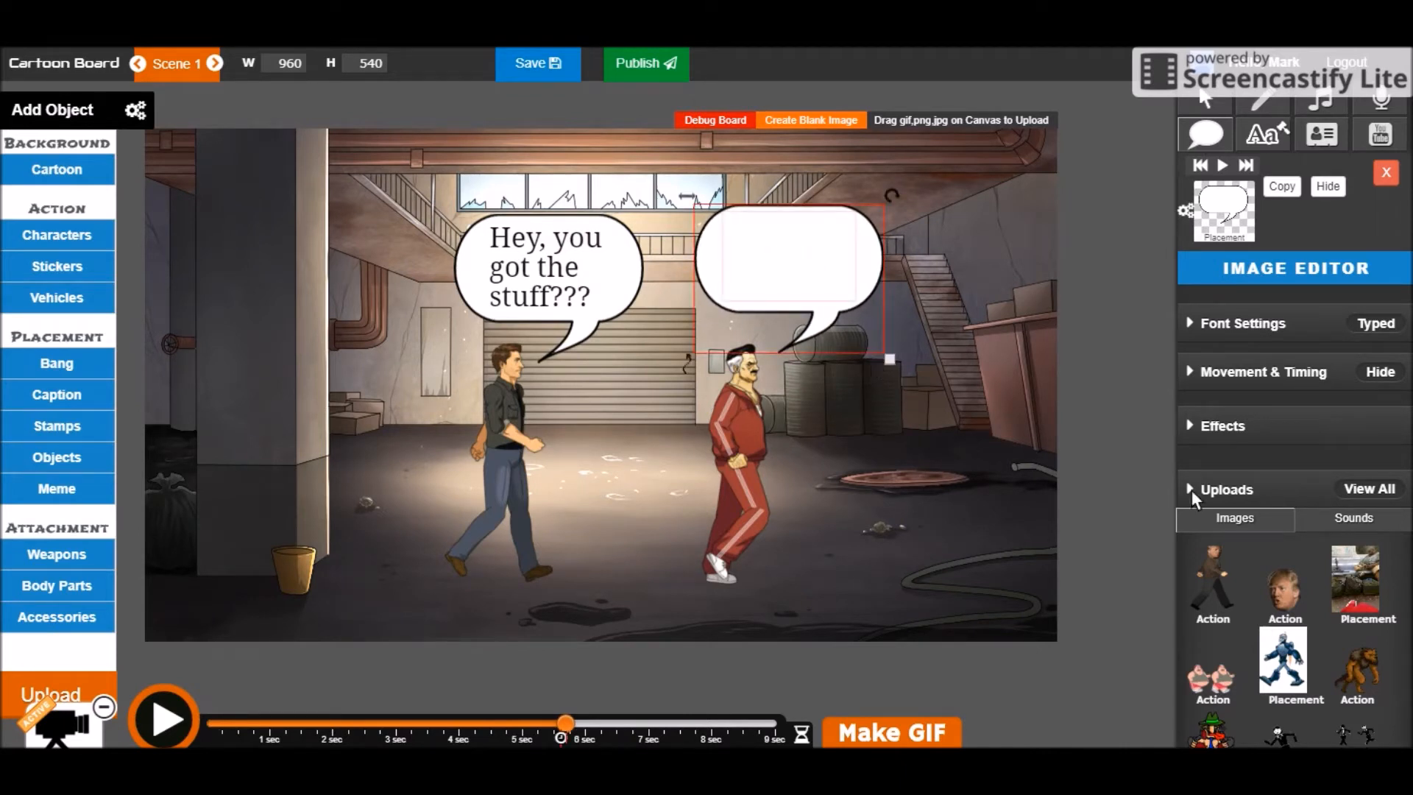
type("You got the")
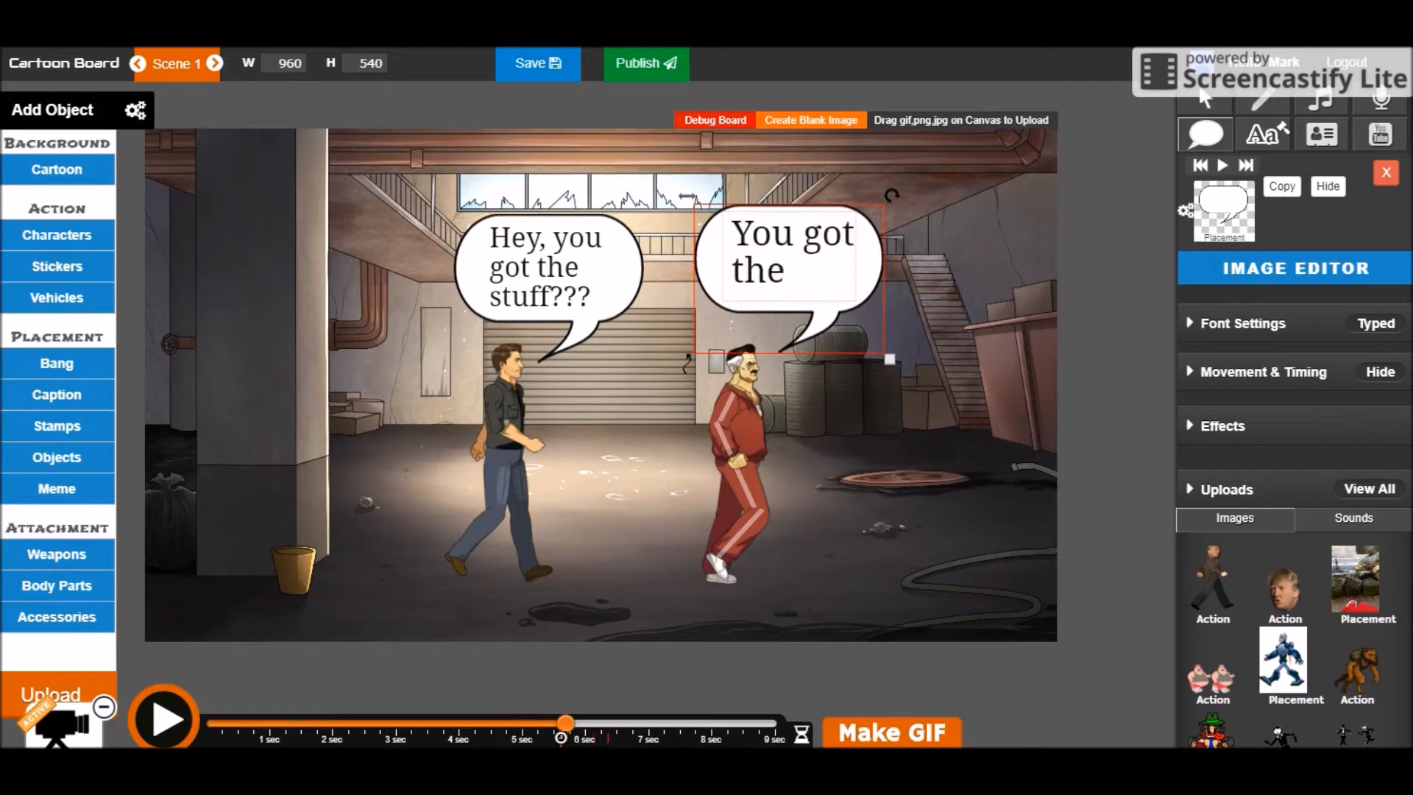
type(" money???")
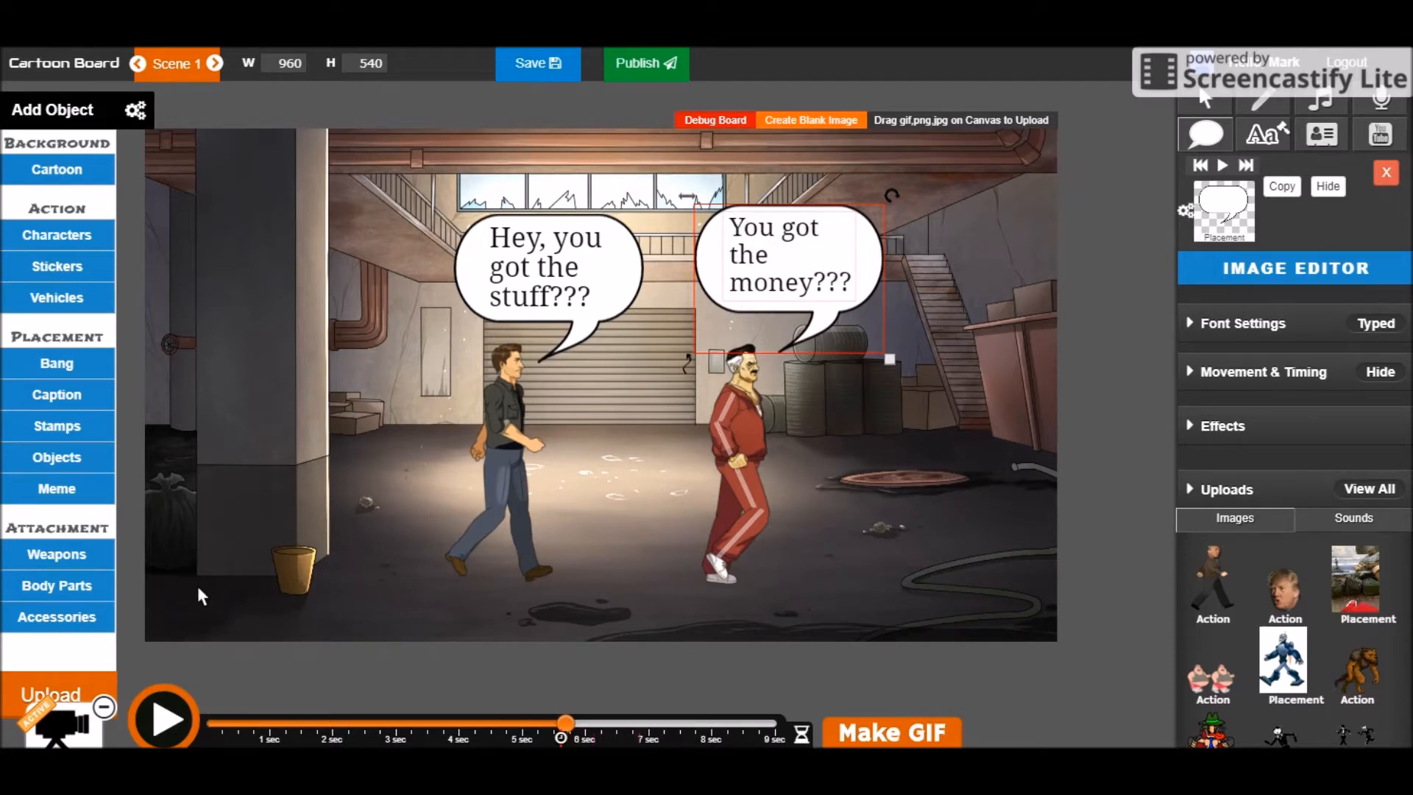
left_click(182, 717)
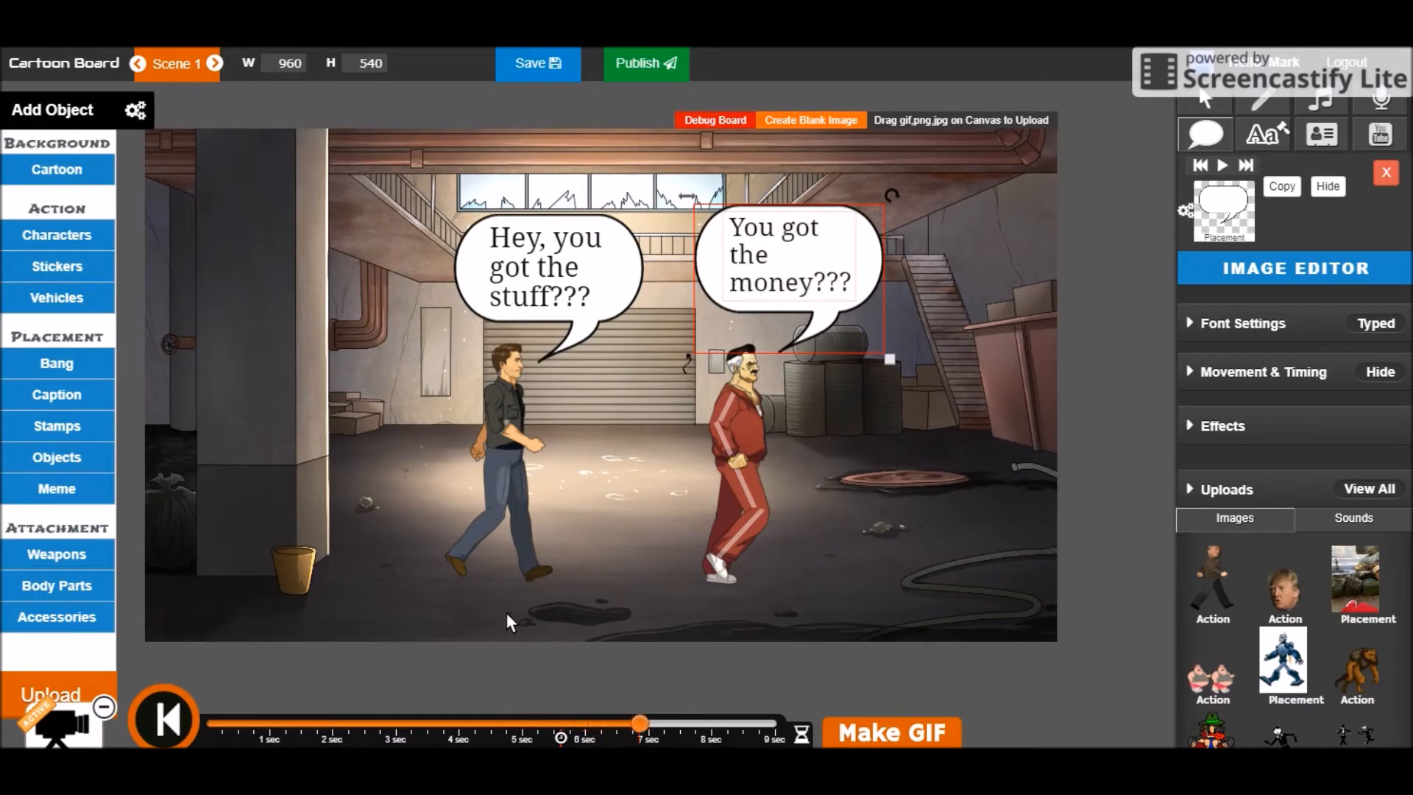
left_click(438, 717)
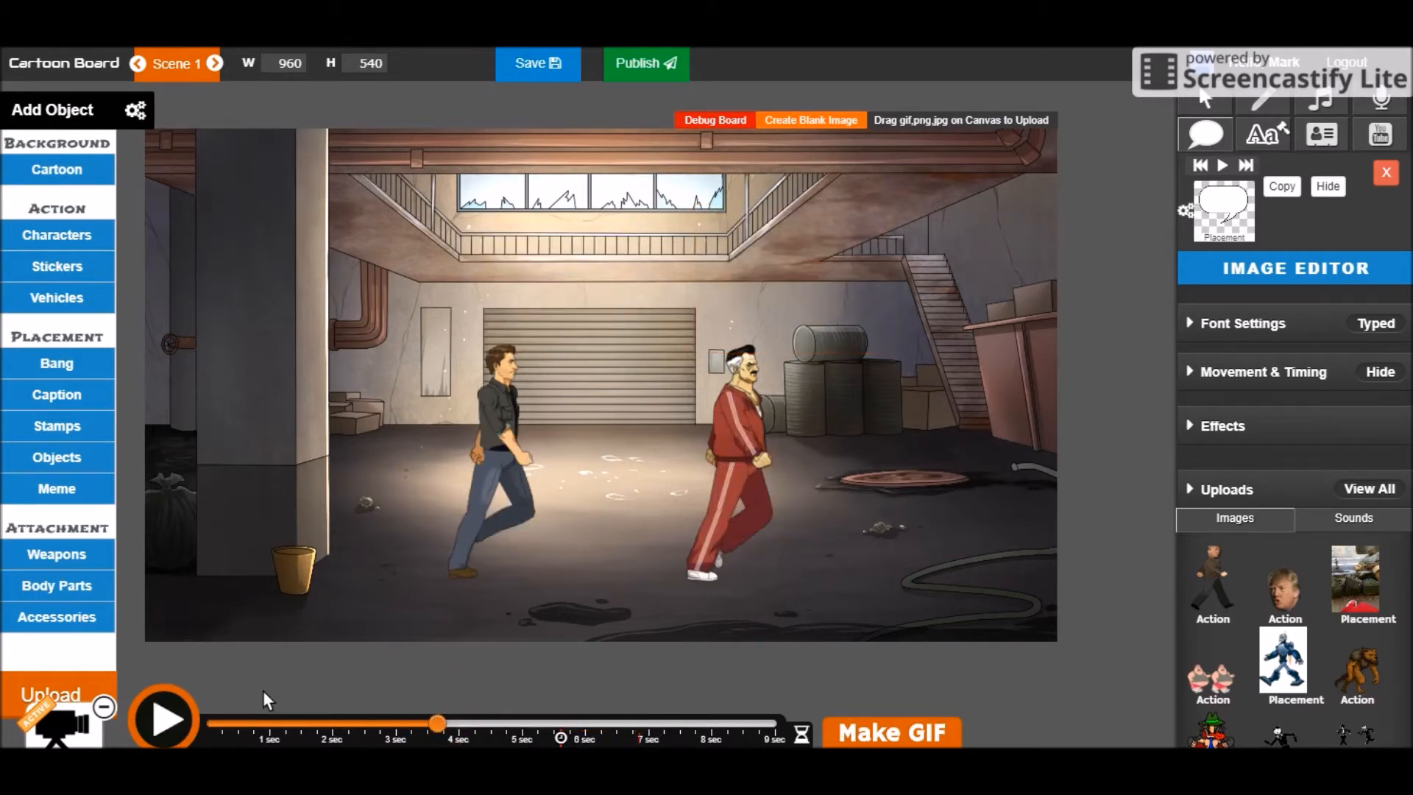
left_click(177, 721)
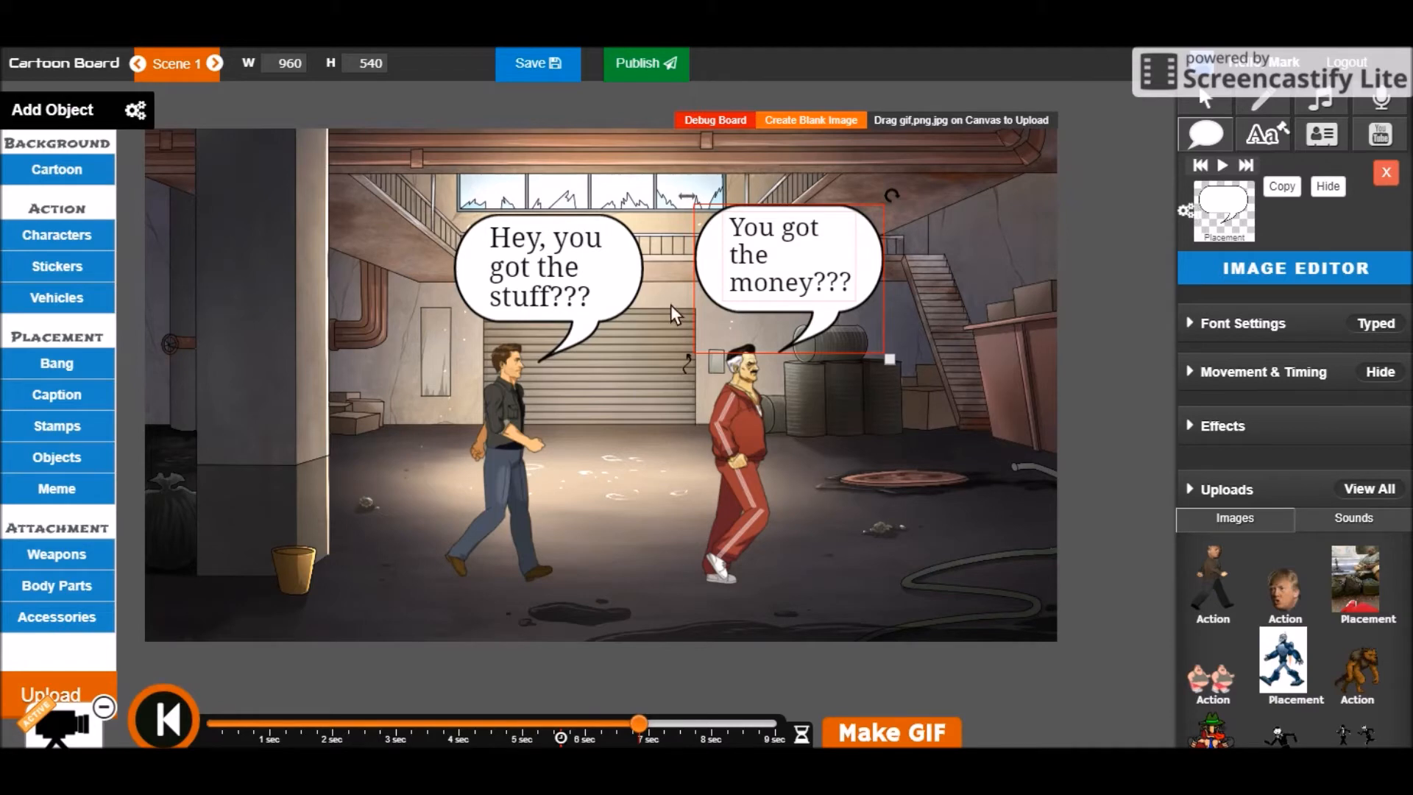
Place a Stack of Dollars object in the man's hands
left_click(57, 457)
scroll(553, 410, "down", 4)
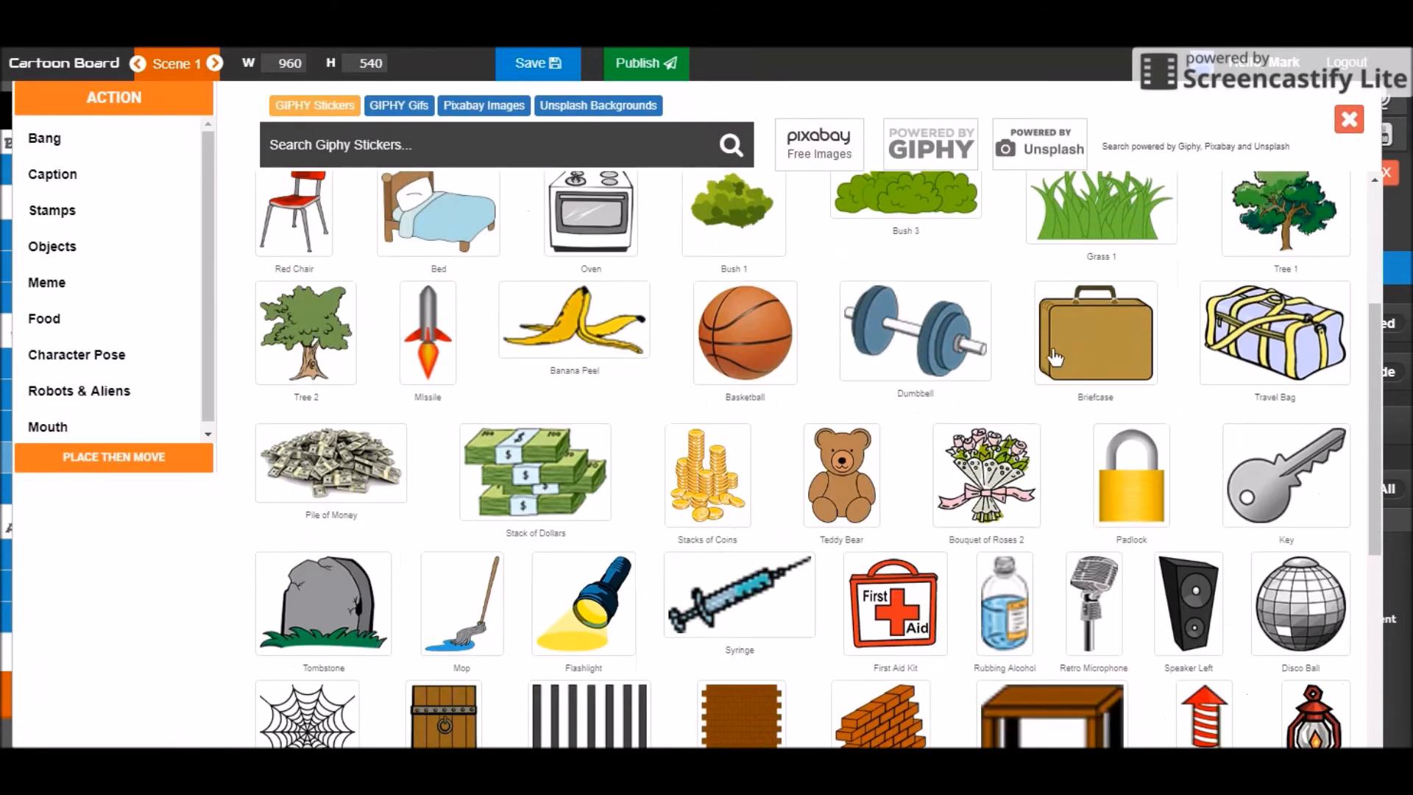
left_click(591, 491)
left_click(559, 449)
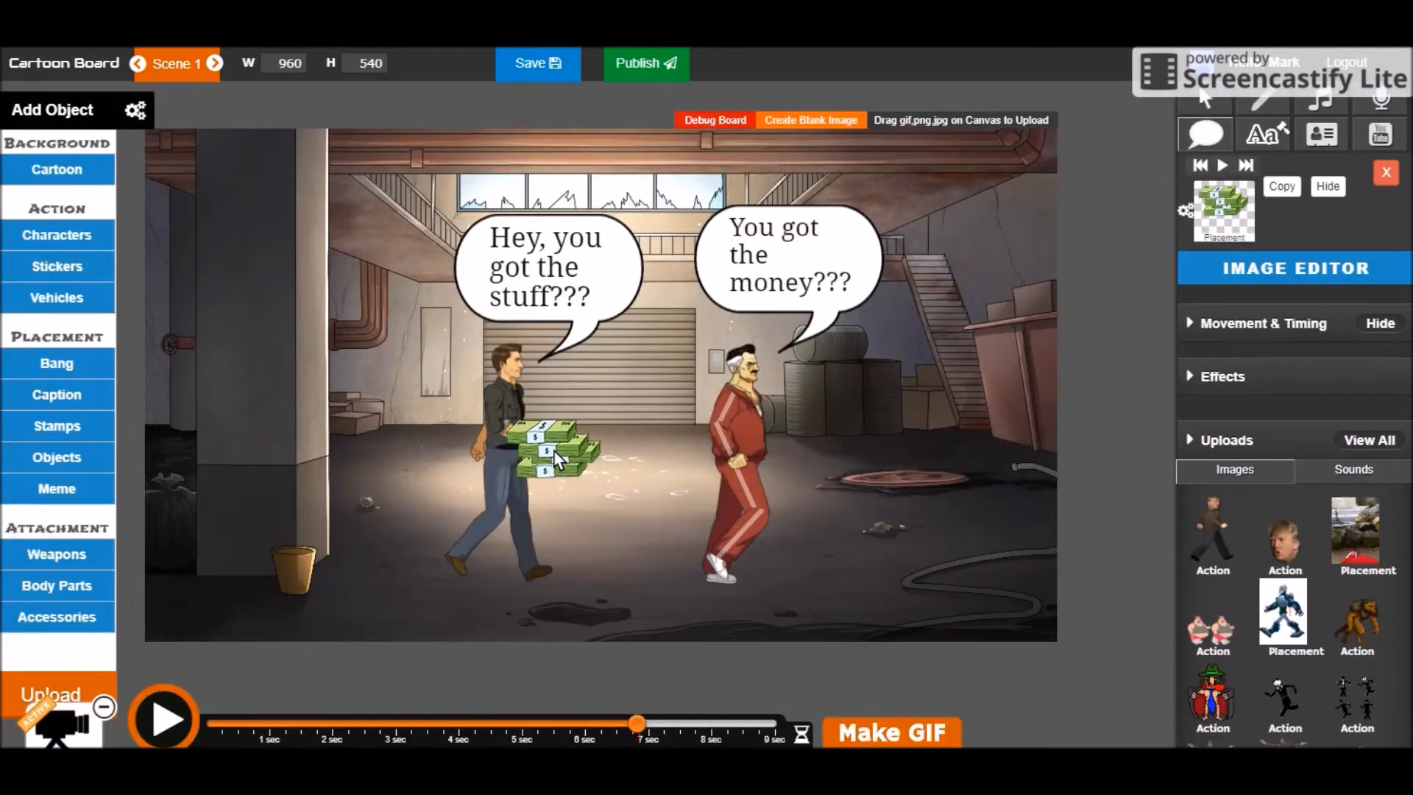
Add a Briefcase in front of the mobster, shrunk and tilted as if held in his hand
left_click(55, 454)
scroll(1038, 430, "down", 4)
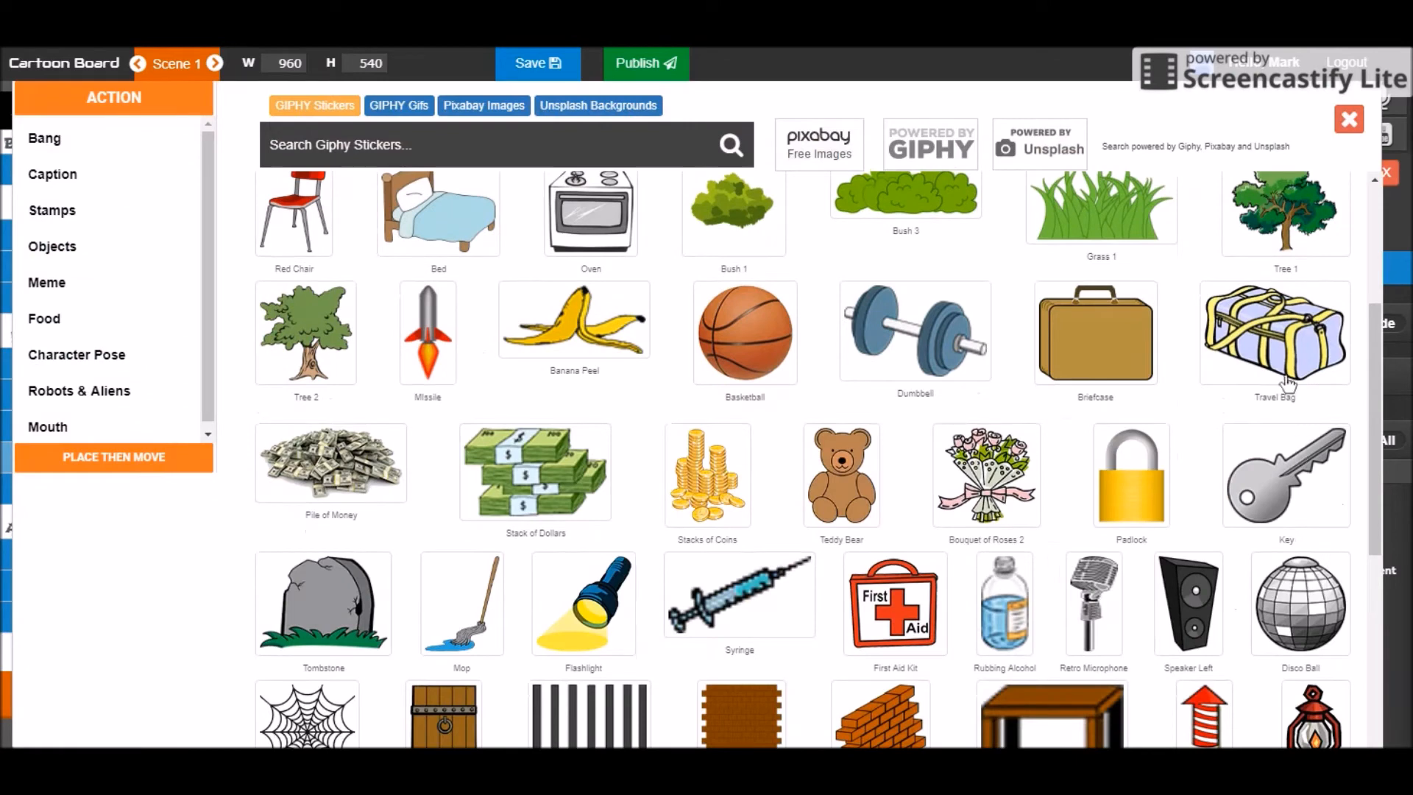
left_click(1091, 344)
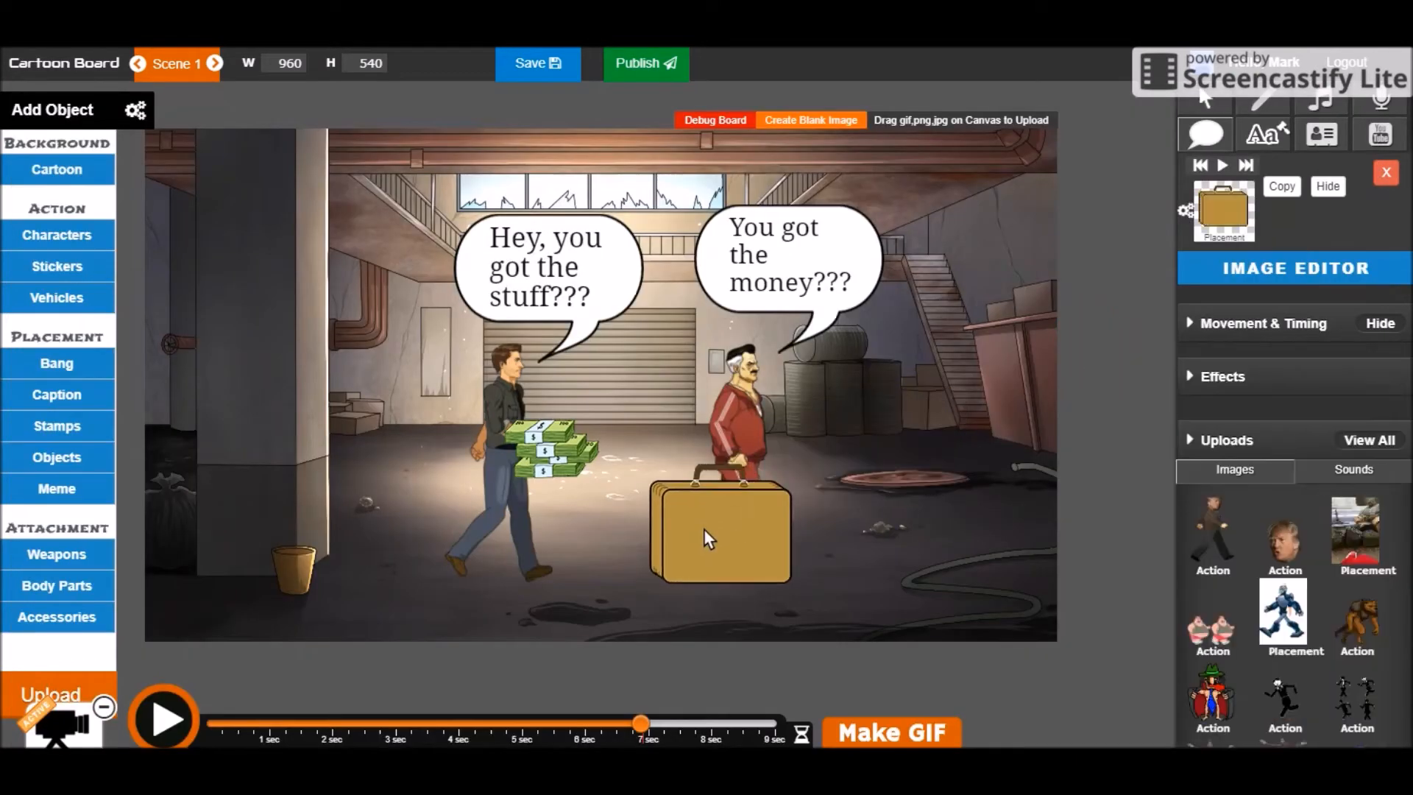
left_click(719, 550)
mouse_move(794, 613)
left_mouse_down()
mouse_move(730, 576)
mouse_move(778, 609)
mouse_move(755, 587)
mouse_move(778, 598)
left_mouse_up()
mouse_move(790, 466)
left_mouse_down()
mouse_move(795, 484)
mouse_move(775, 458)
left_mouse_up()
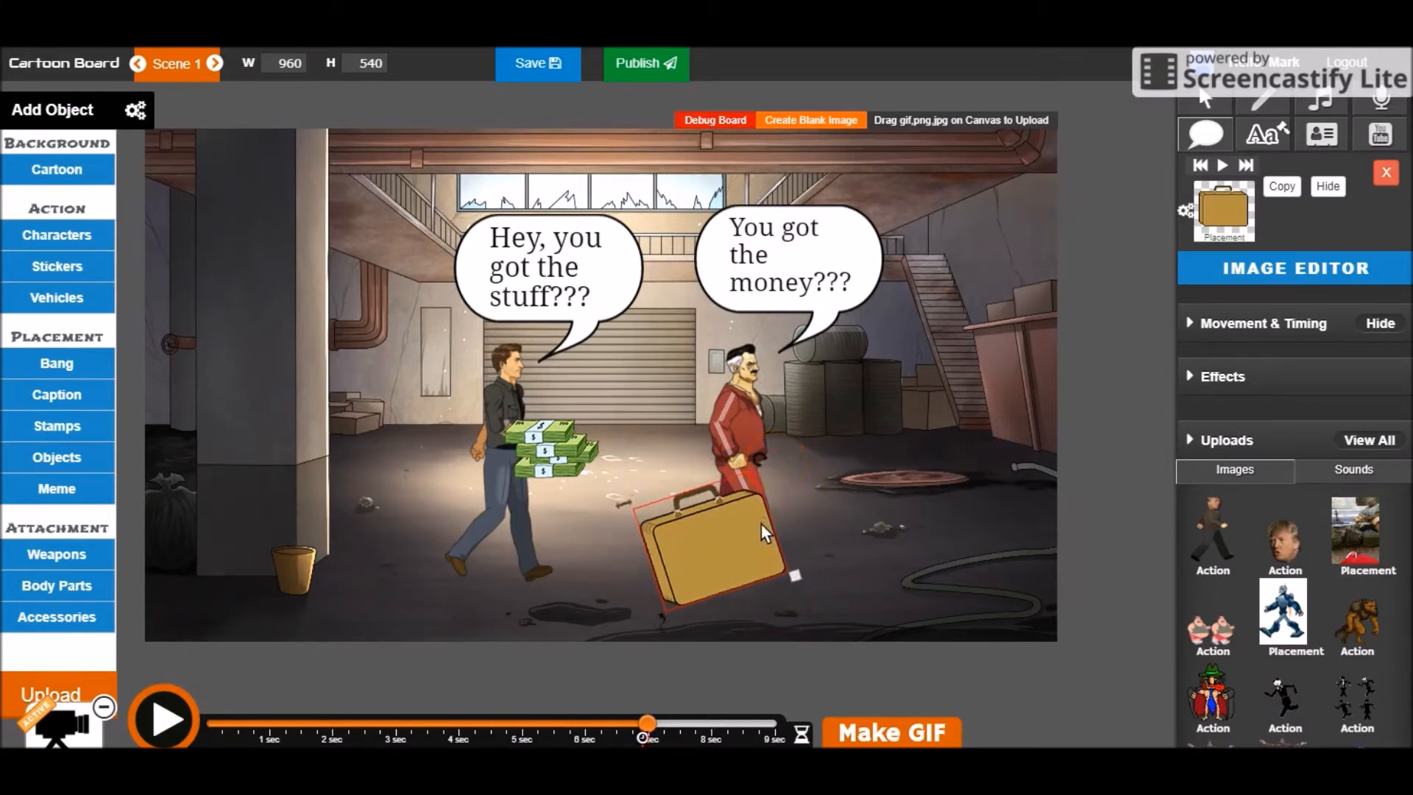
left_click_drag(694, 577, 711, 563)
left_click_drag(813, 563, 718, 571)
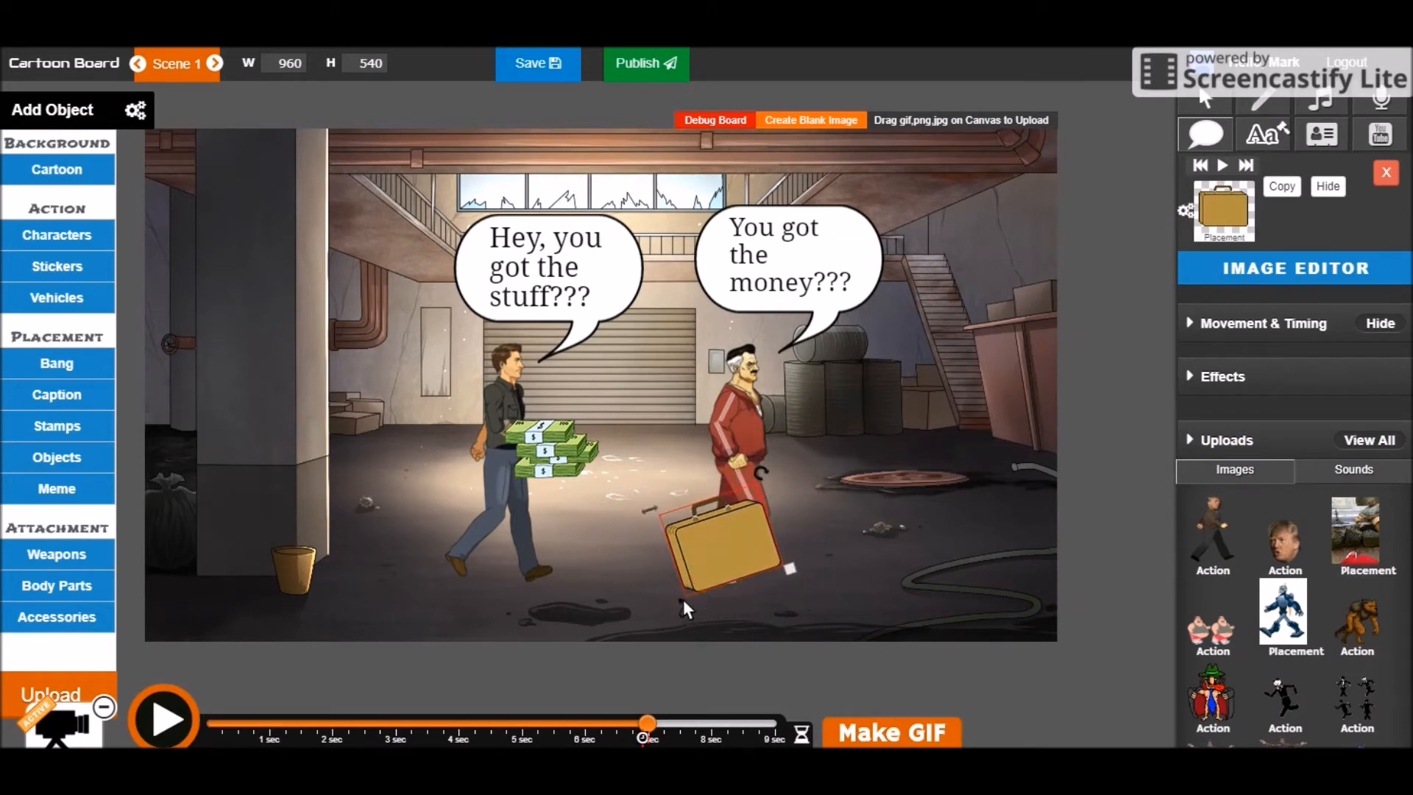
Give the briefcase a motion path to the man's hand ending at 8.12 s and preview it
left_click_drag(682, 603, 511, 544)
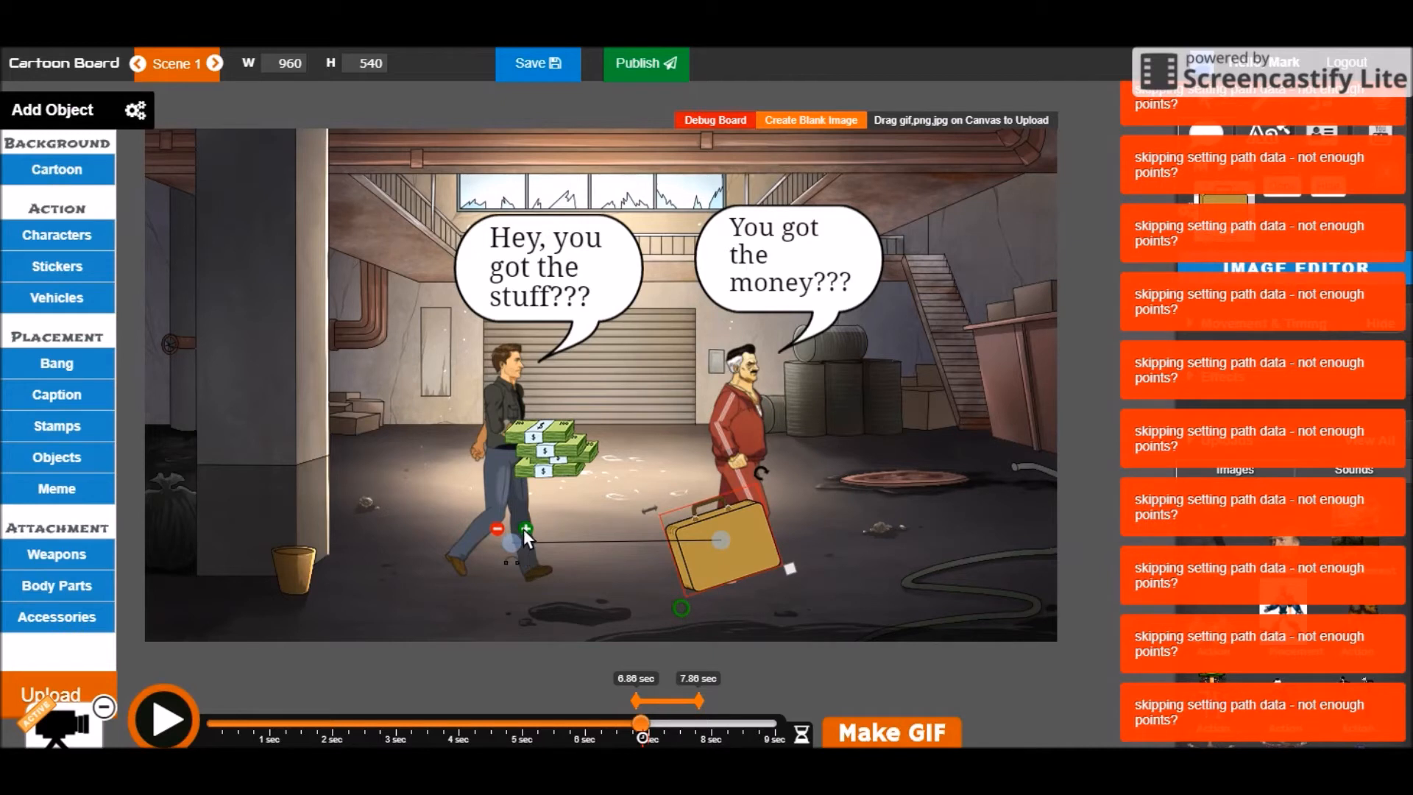
left_click_drag(460, 575, 481, 557)
left_click(466, 497)
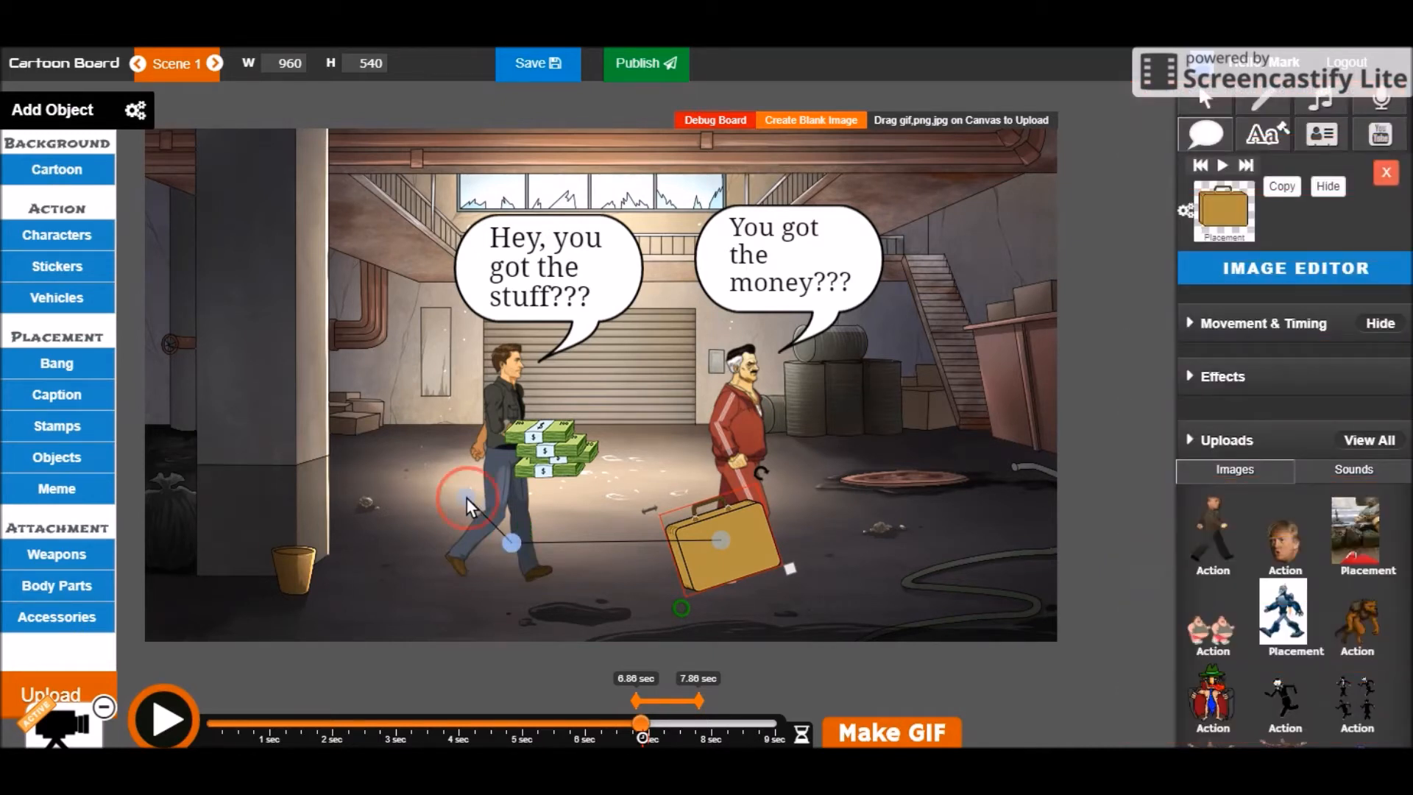
left_click(682, 607)
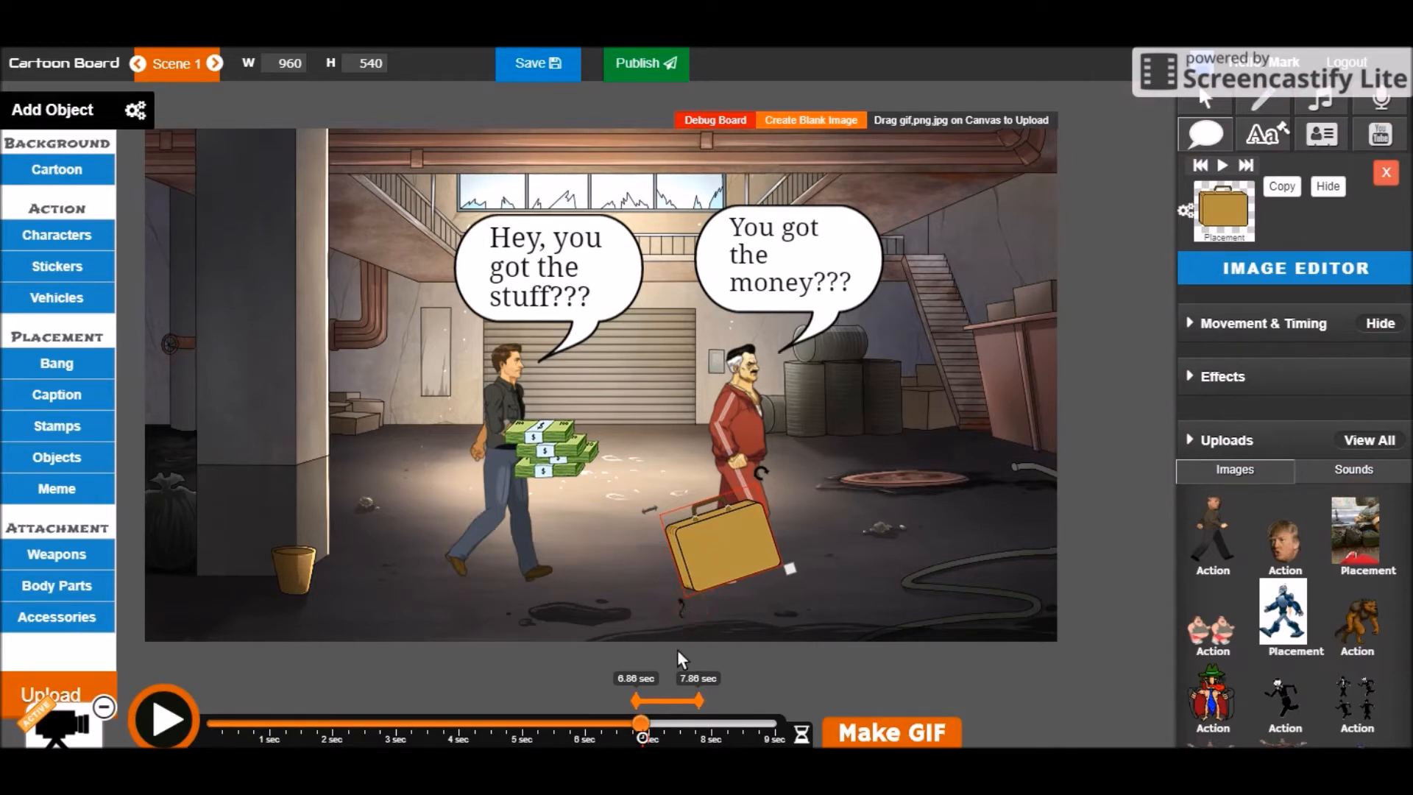
mouse_move(700, 705)
left_mouse_down()
mouse_move(677, 703)
mouse_move(717, 699)
left_mouse_up()
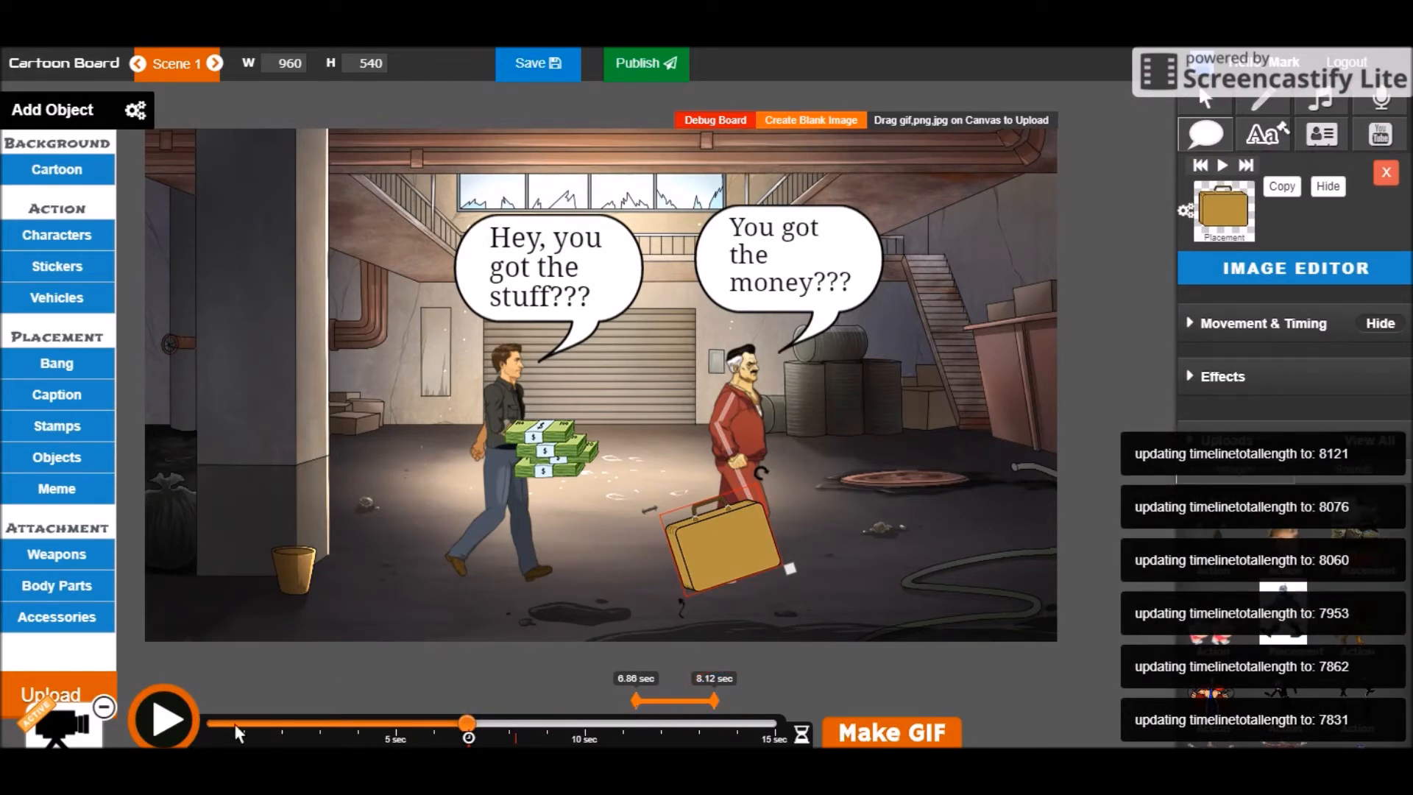
left_click(174, 719)
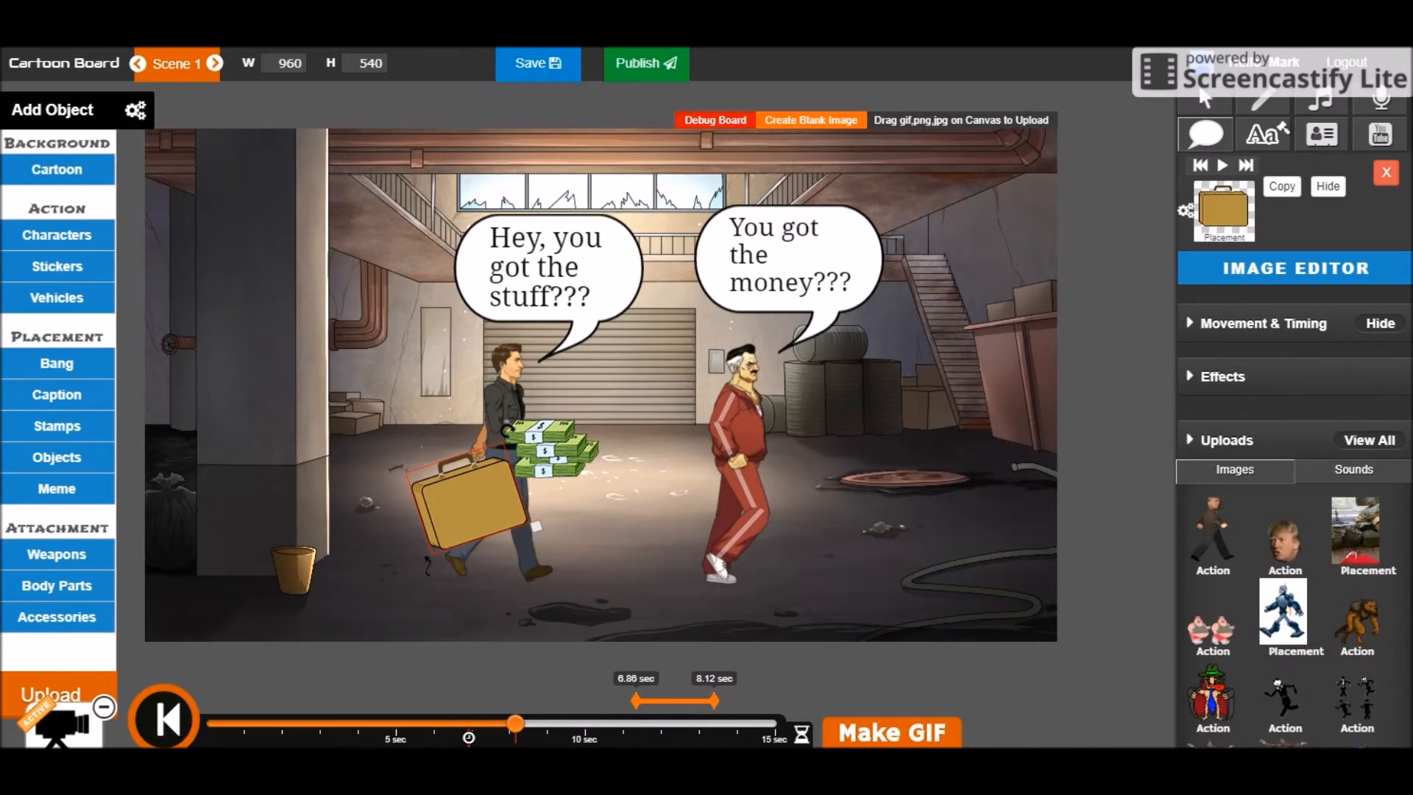
left_click(1210, 104)
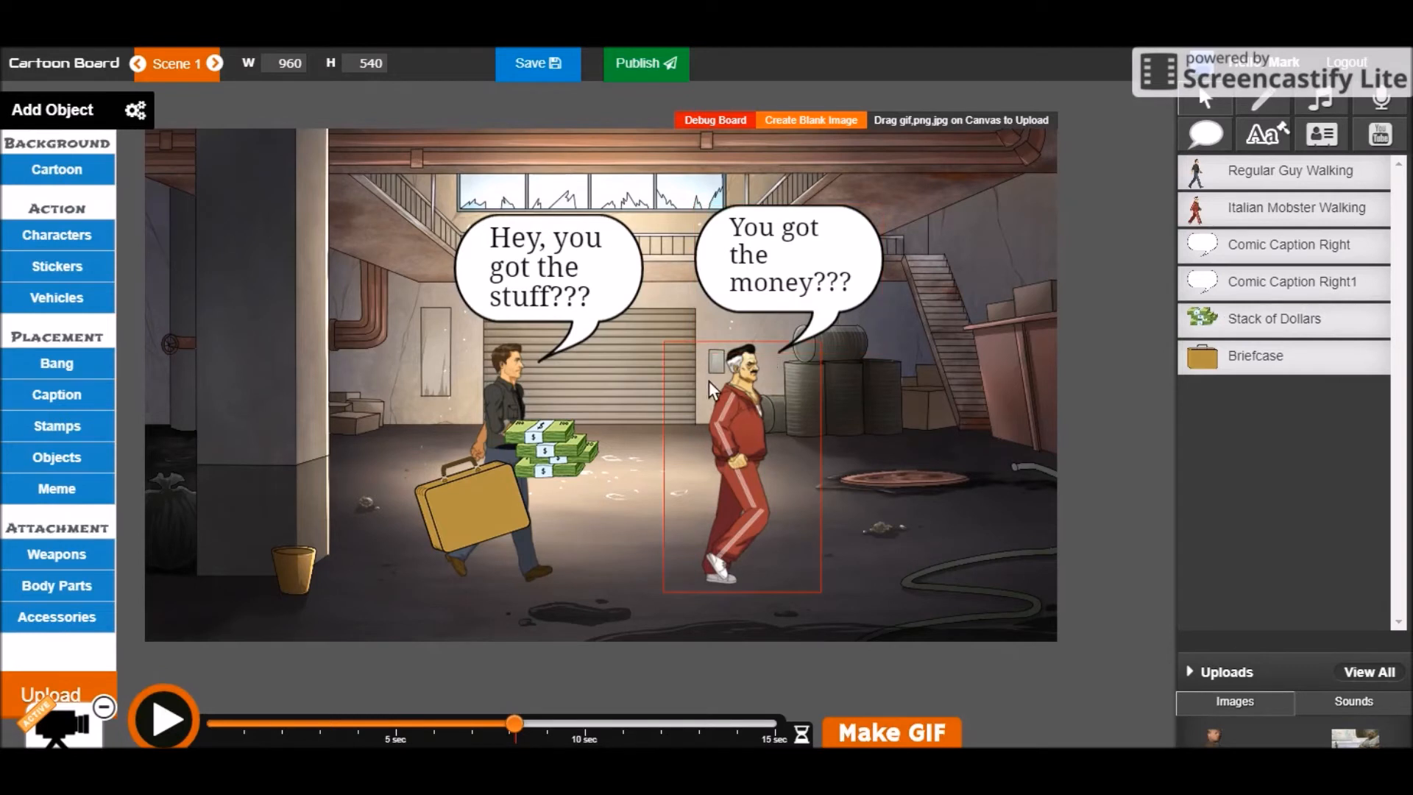
Reposition the stack of dollars and give it a motion path ending at the mobster
left_click(593, 460)
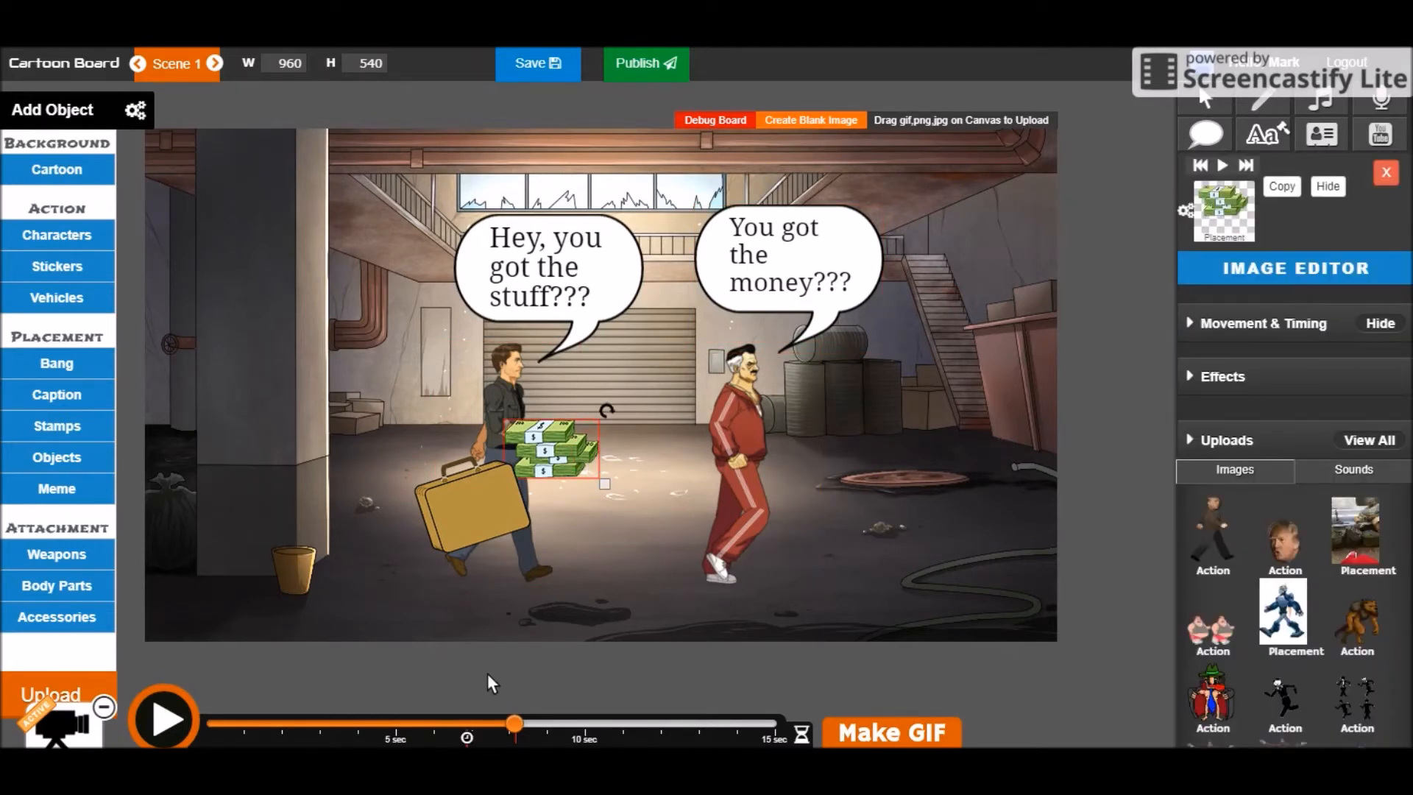
left_click_drag(555, 477, 730, 450)
left_click(501, 463)
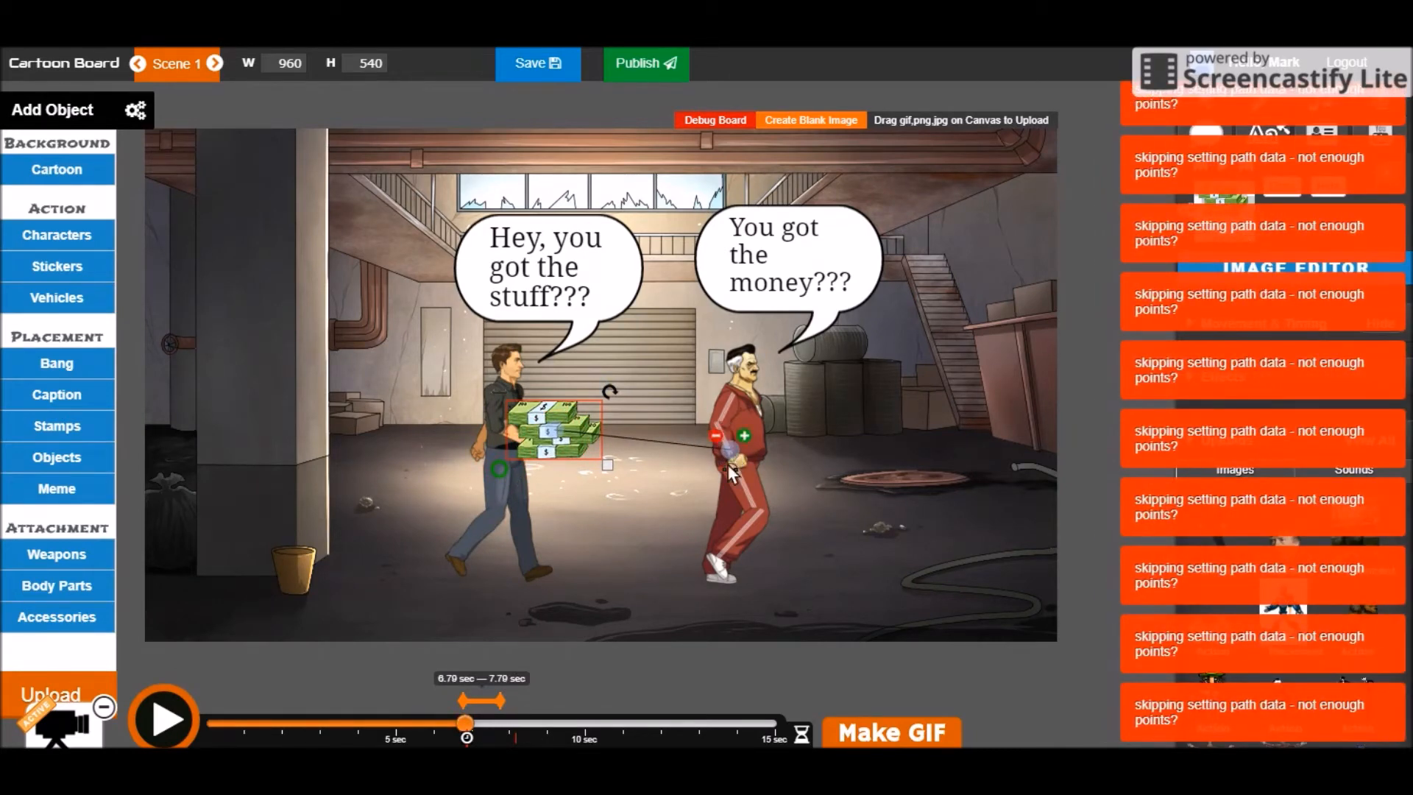
left_click(502, 470)
left_click(162, 719)
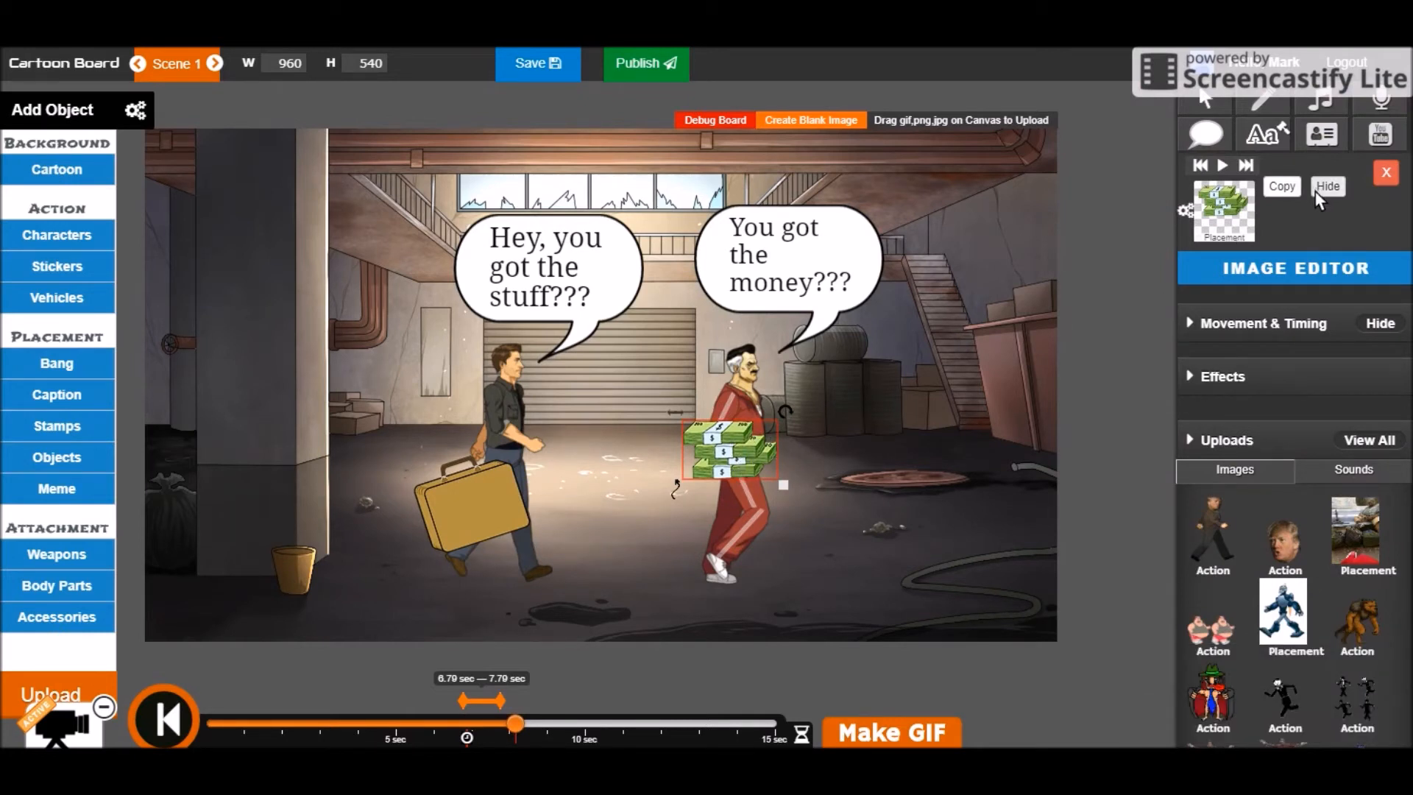
Set the money stack to Hide and replay the swap from before the exchange
left_click(506, 724)
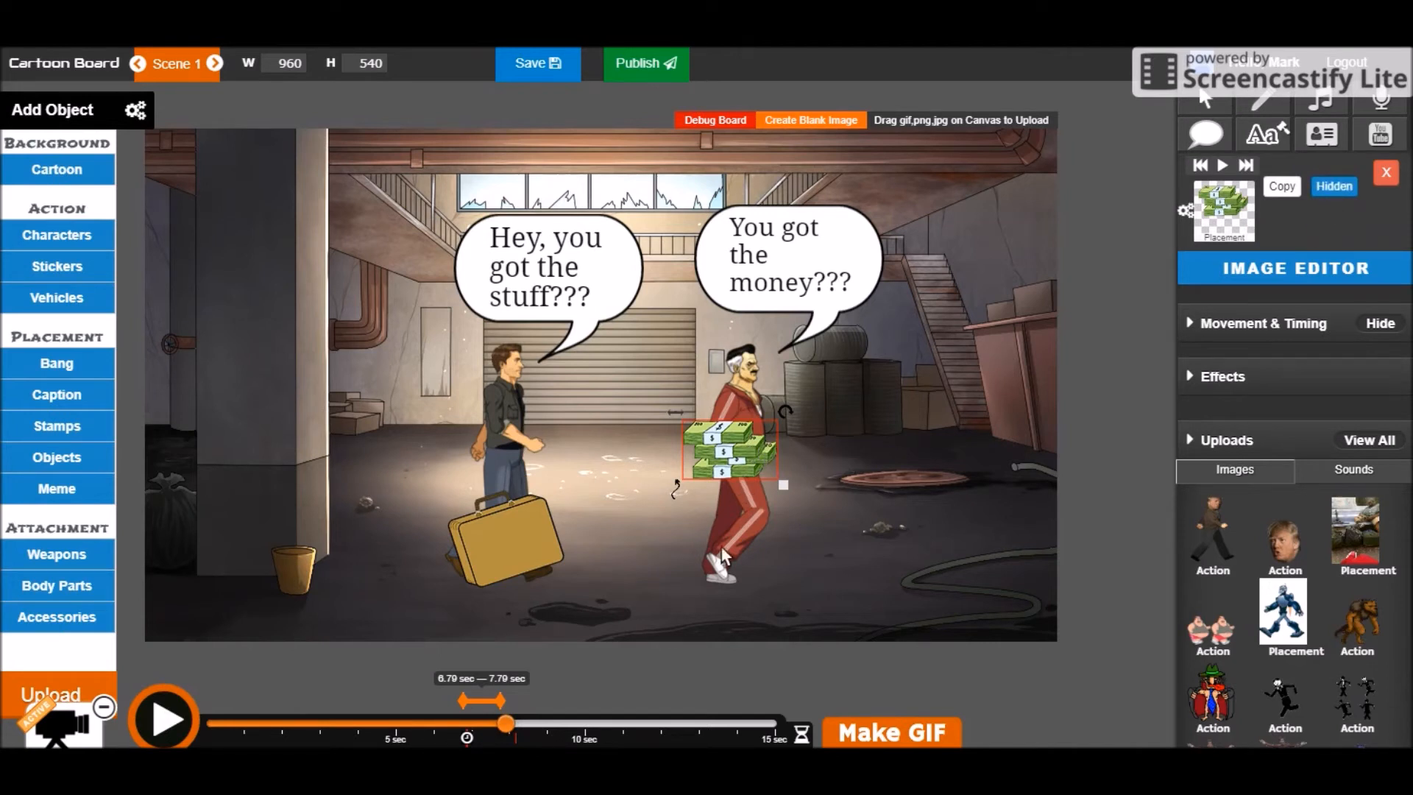
left_click(169, 713)
left_click(481, 725)
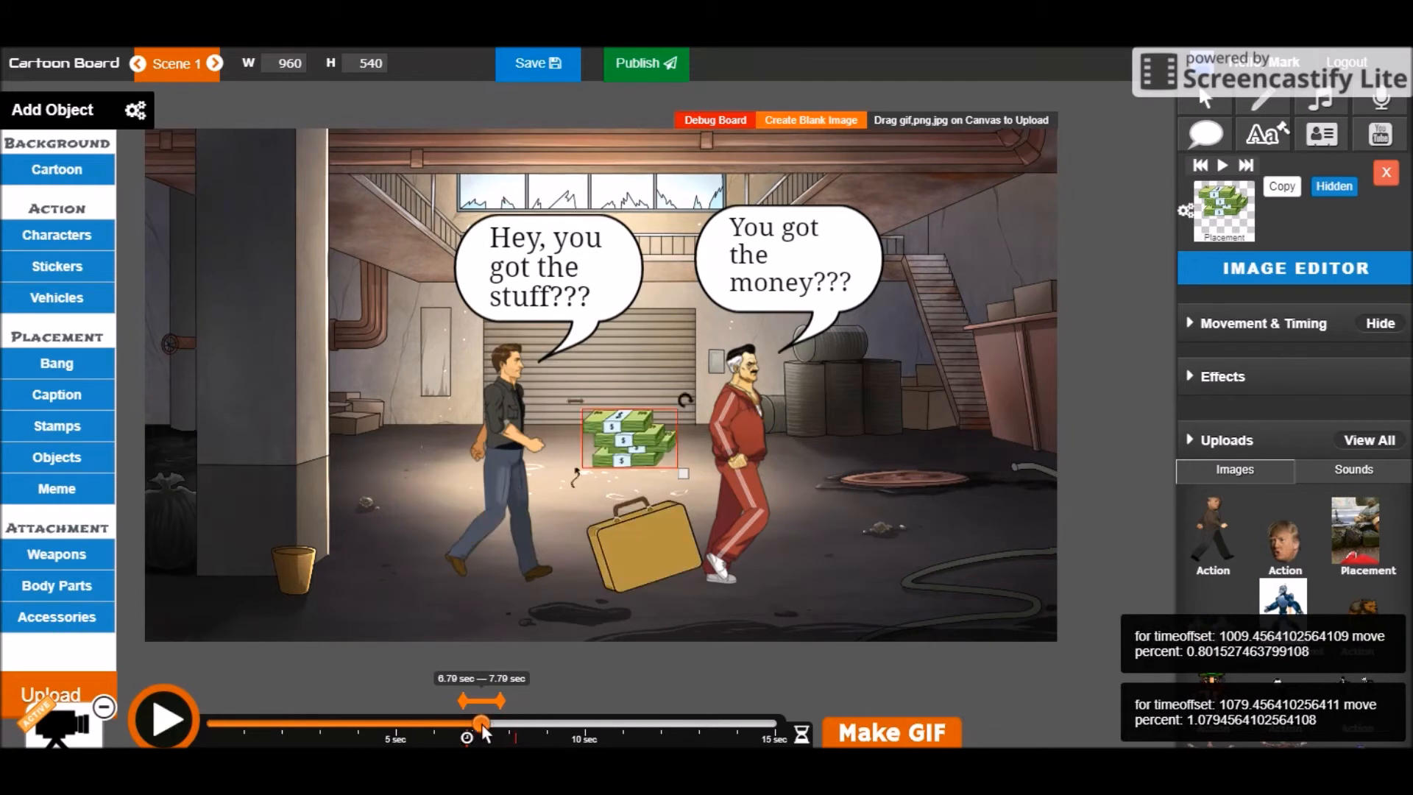
left_click(176, 717)
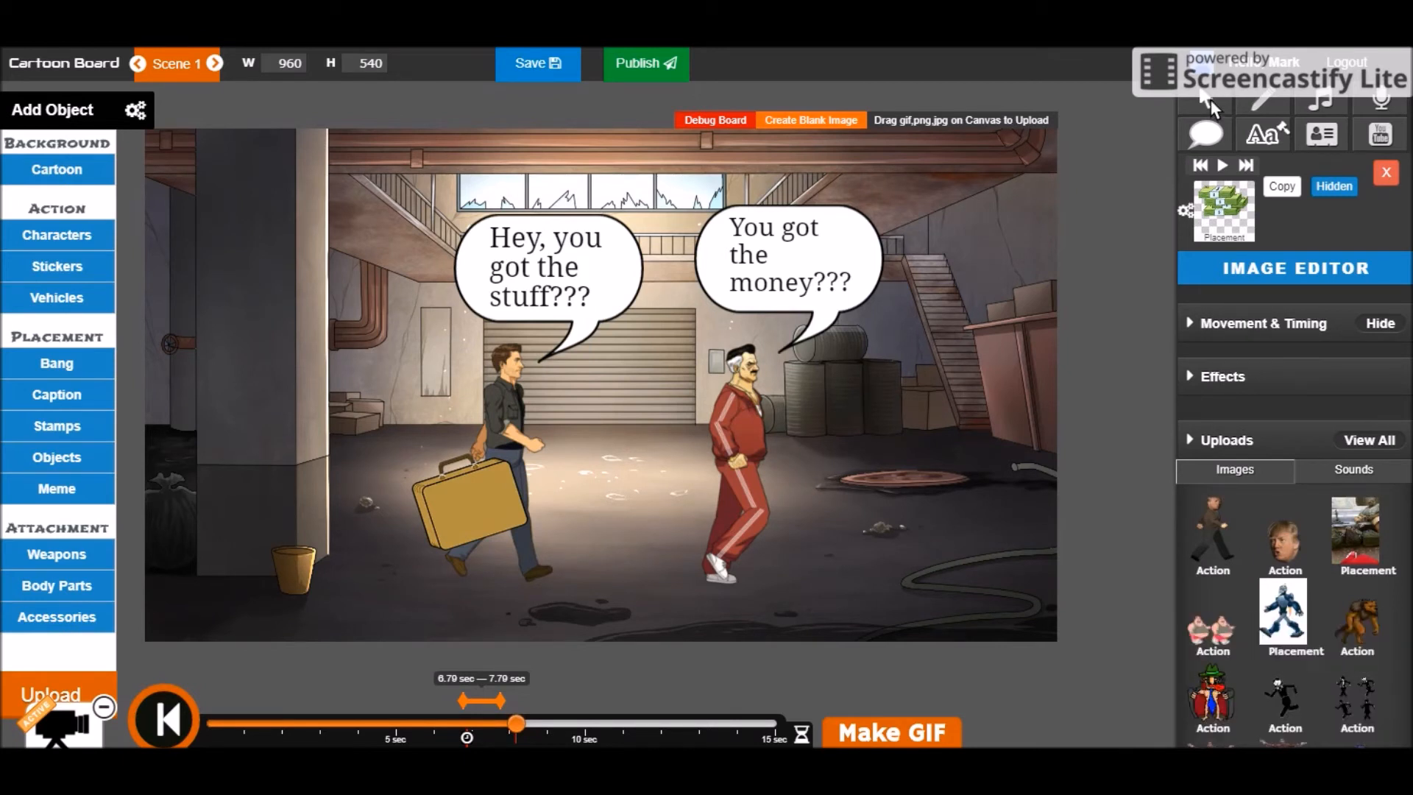
left_click(1208, 99)
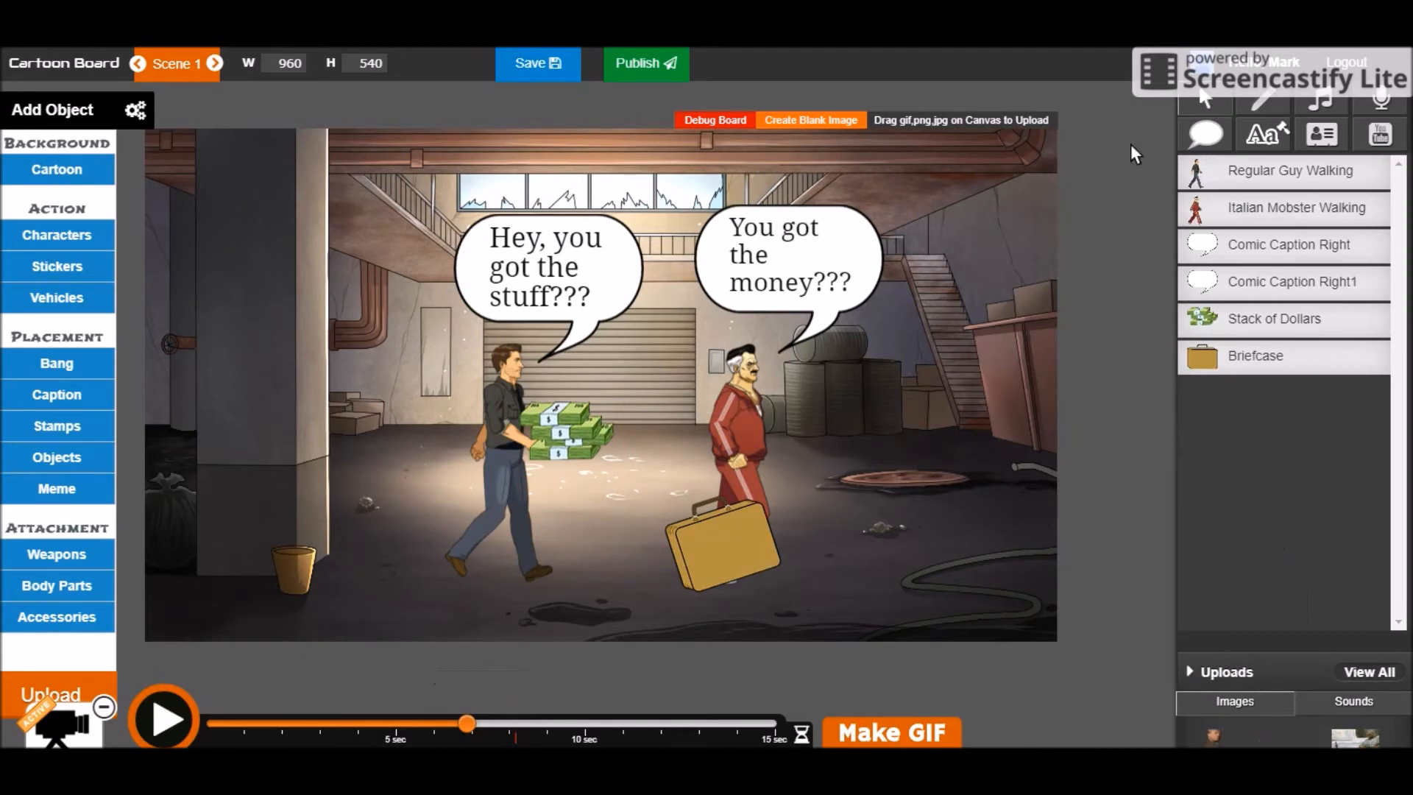
Hide the walking mobster at about 8 s and scroll the characters gallery to the Italian Mobster poses
left_click(504, 724)
left_click(508, 727)
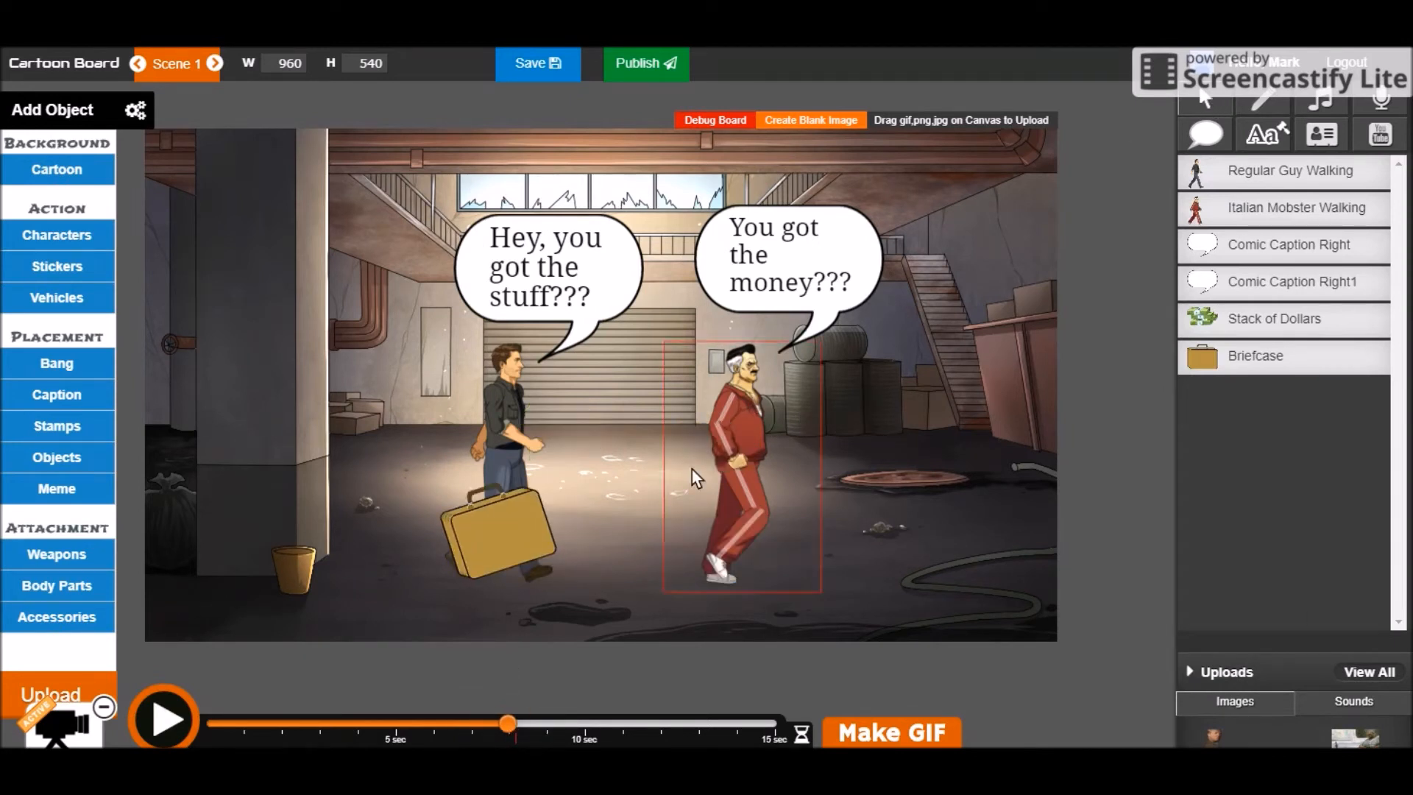
left_click(766, 398)
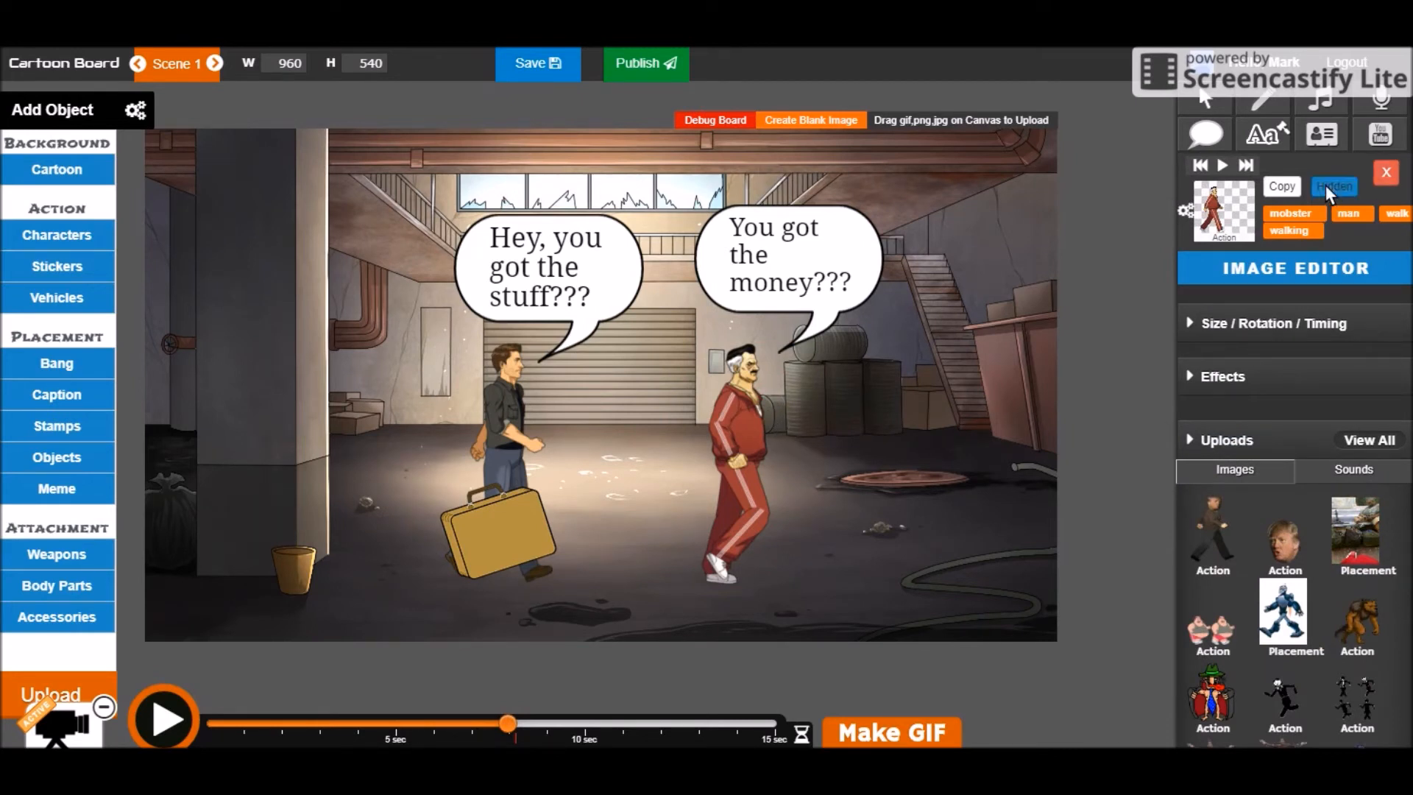
left_click(66, 236)
scroll(868, 398, "down", 6)
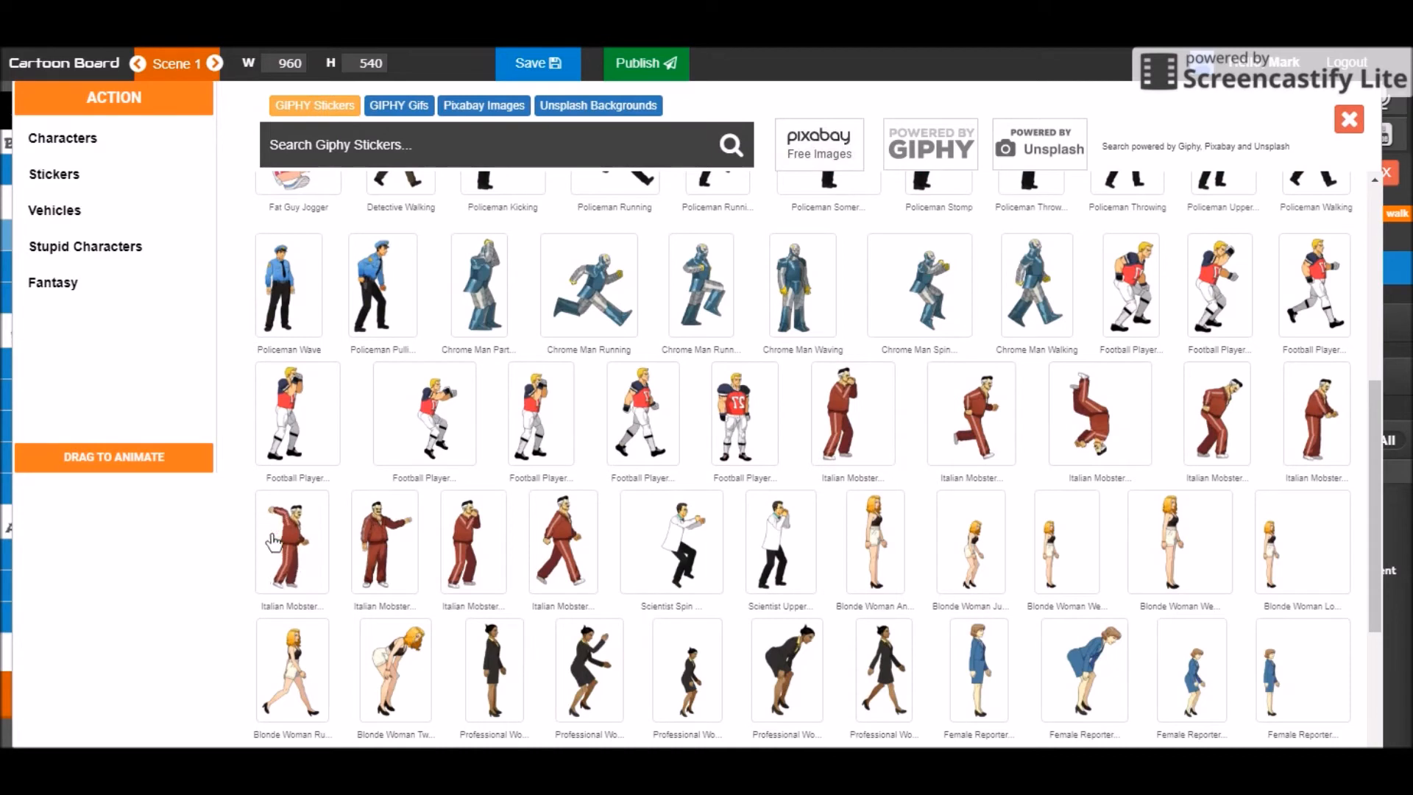
Add the uppercut-punching Italian Mobster and move him beside the man holding the briefcase
left_click(460, 537)
left_click_drag(621, 524, 742, 462)
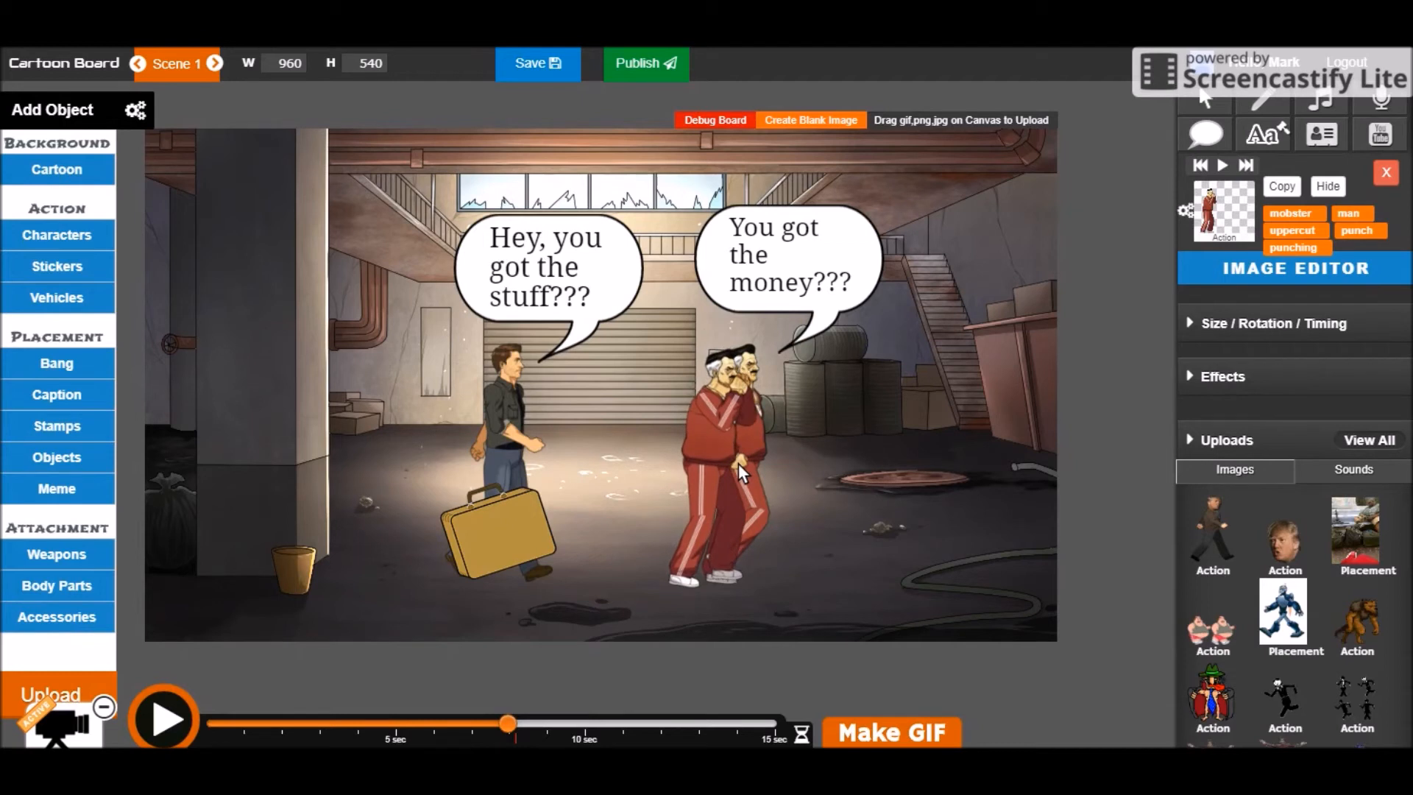
left_click(674, 462)
left_click_drag(674, 462, 587, 465)
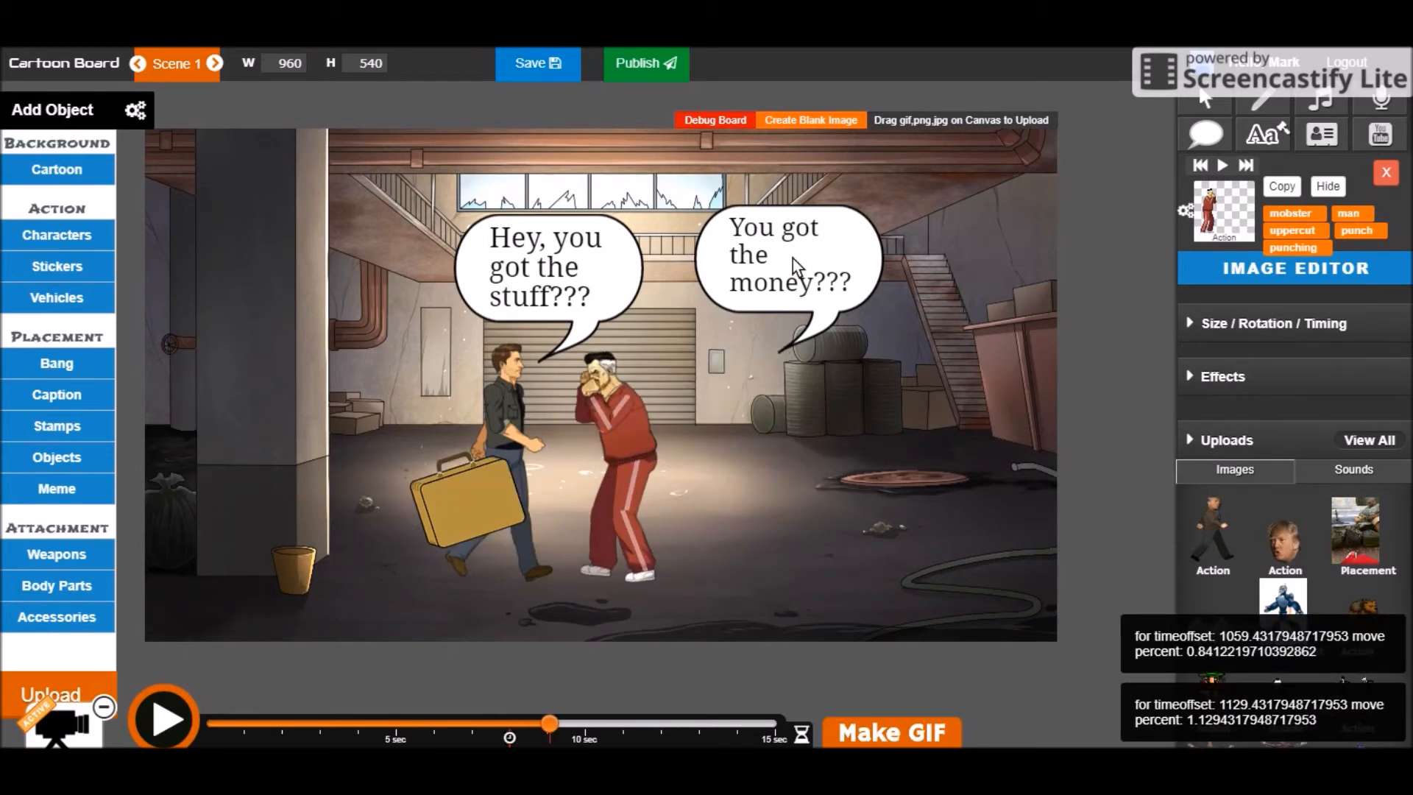
Place a "That wasn't enough!" bubble between the earlier two and play the scene
left_click(1211, 127)
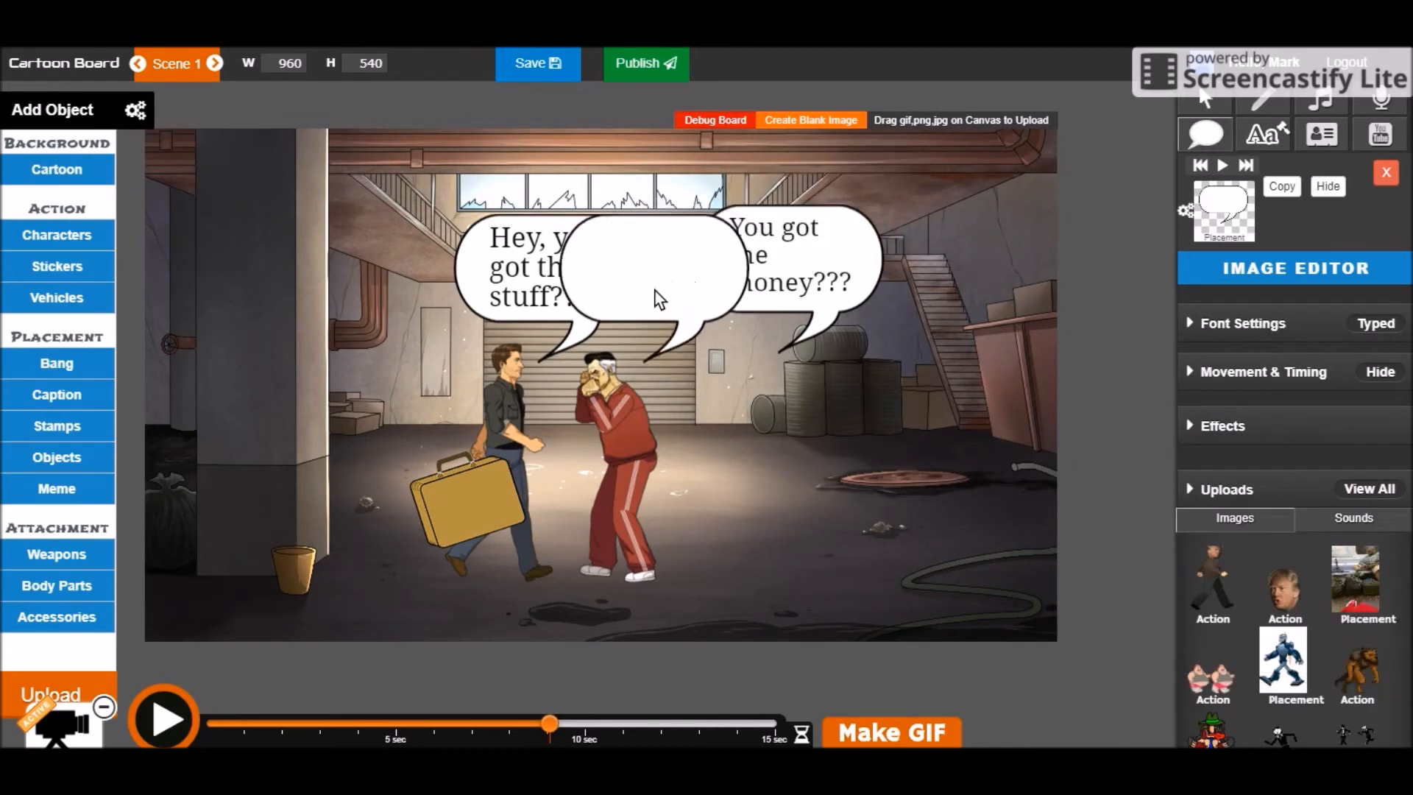
left_click(653, 295)
type("That")
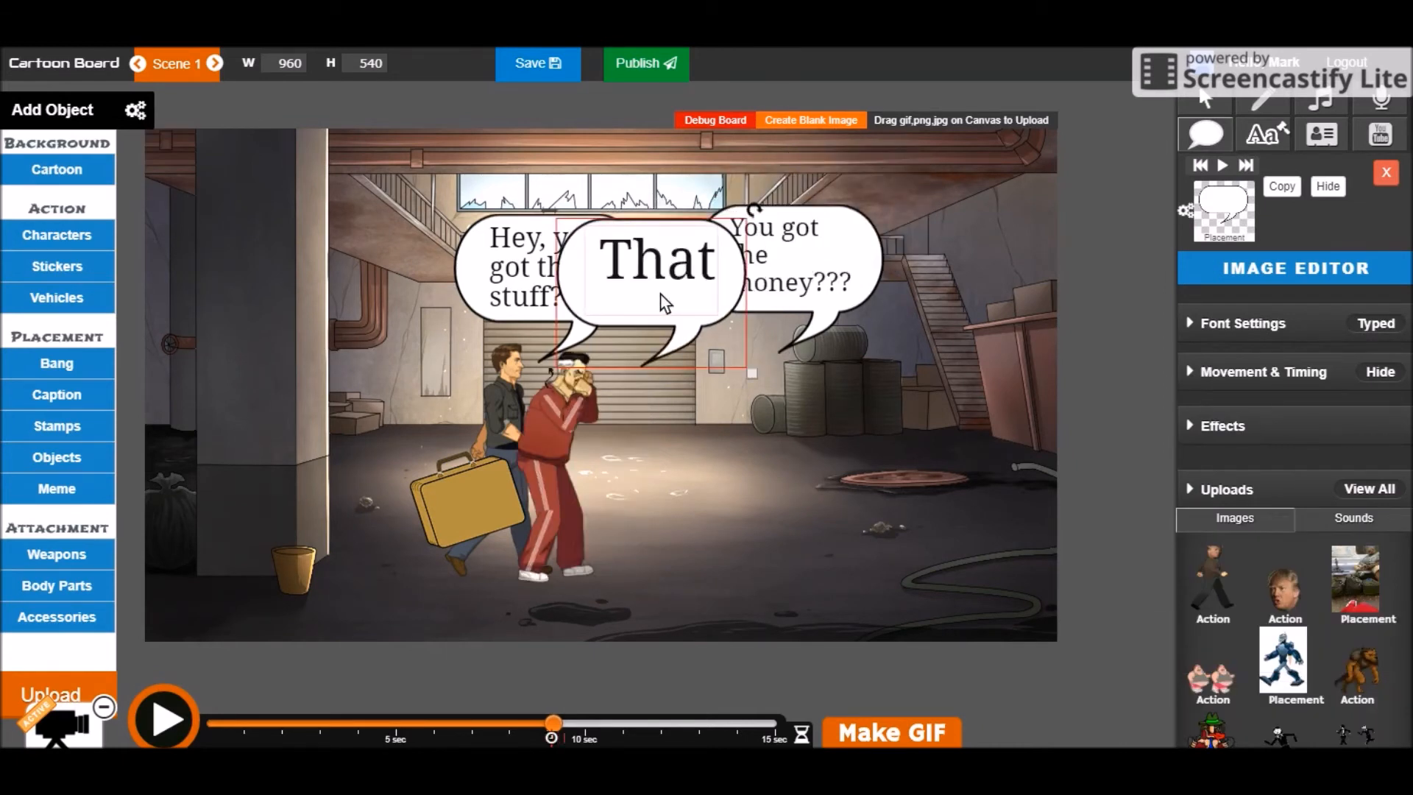
type(" wasn't enough!")
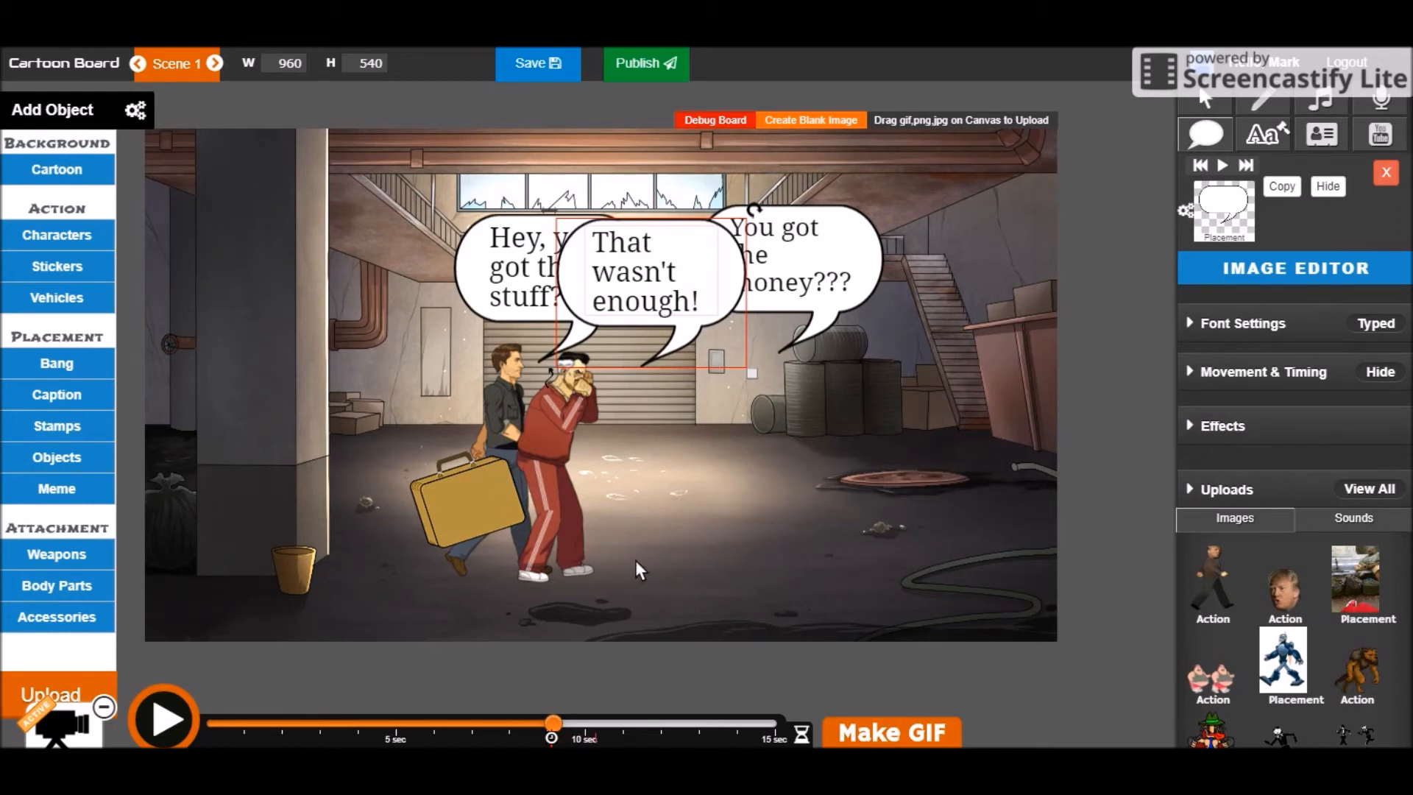
left_click(164, 708)
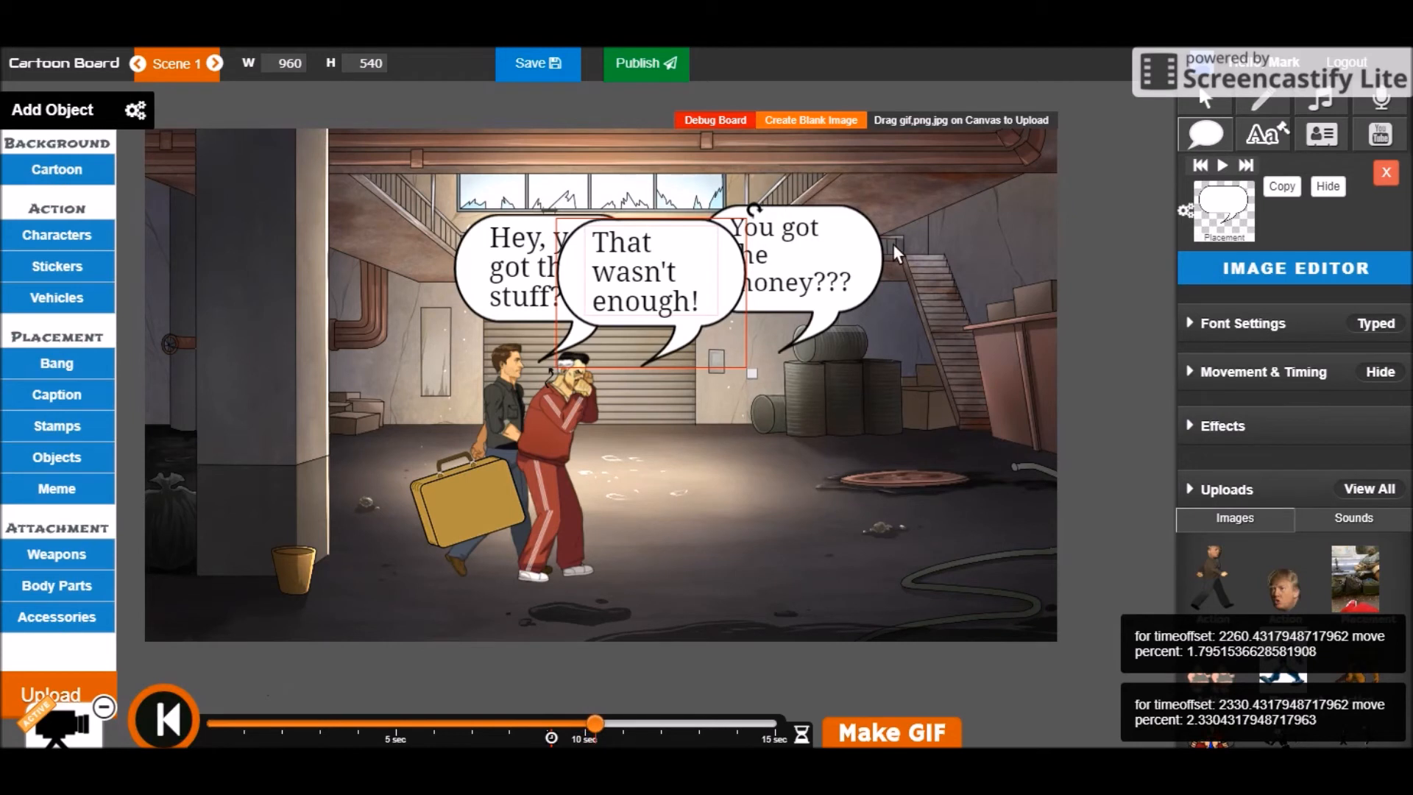
Hide the 'You got the money???' bubble at about 9 seconds, then rewind to the start
left_click(825, 266)
mouse_move(511, 724)
left_mouse_down()
mouse_move(542, 724)
mouse_move(511, 726)
left_mouse_up()
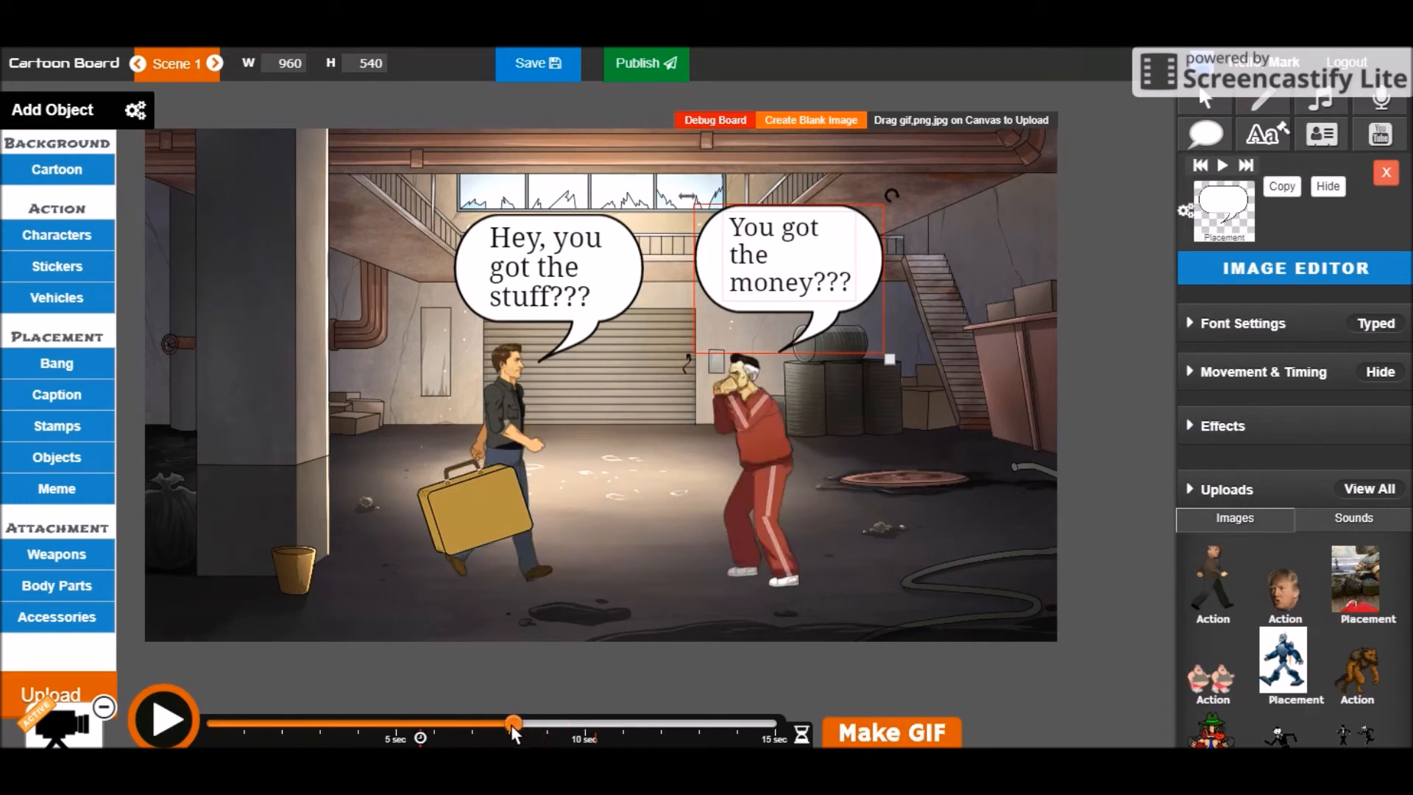
left_click(1327, 186)
left_click(209, 724)
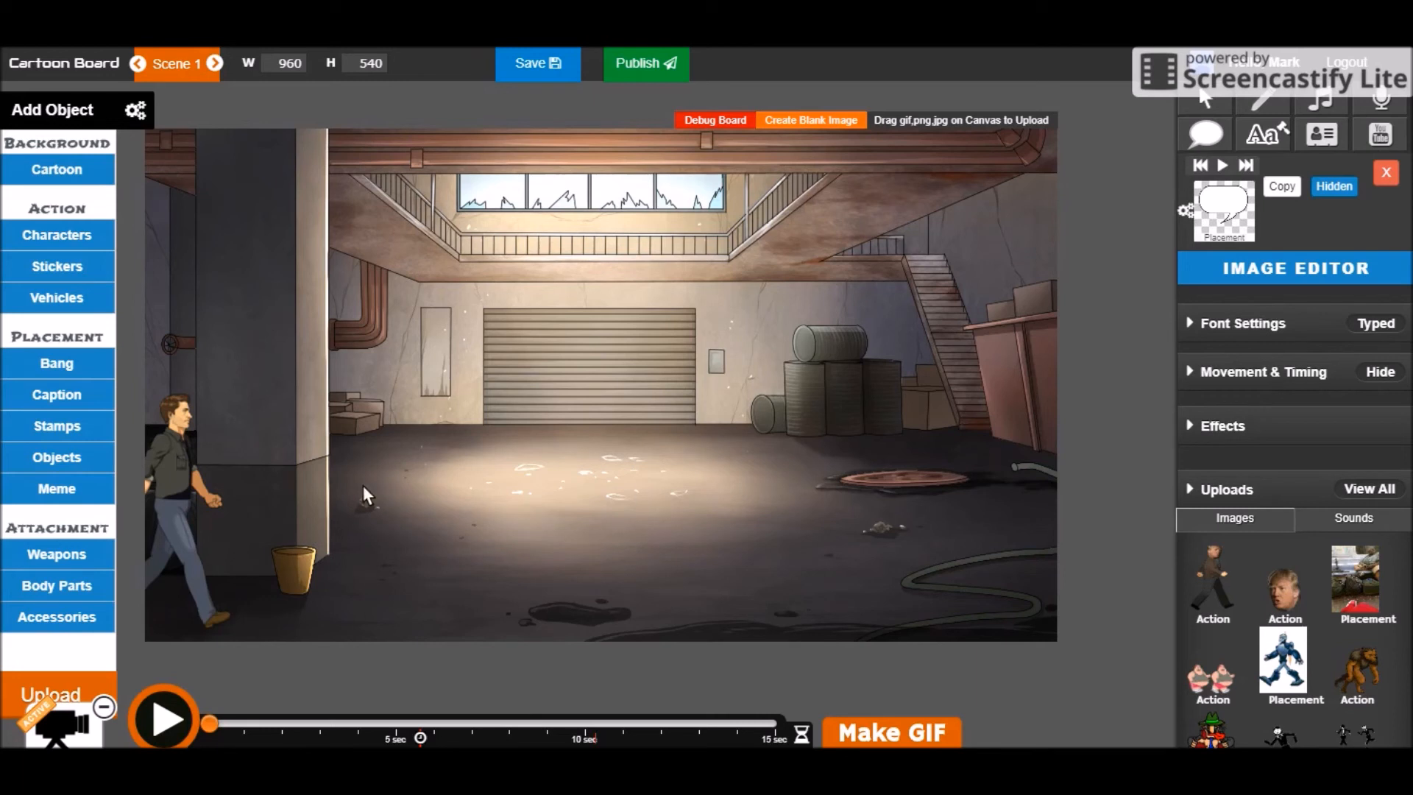
left_click(165, 714)
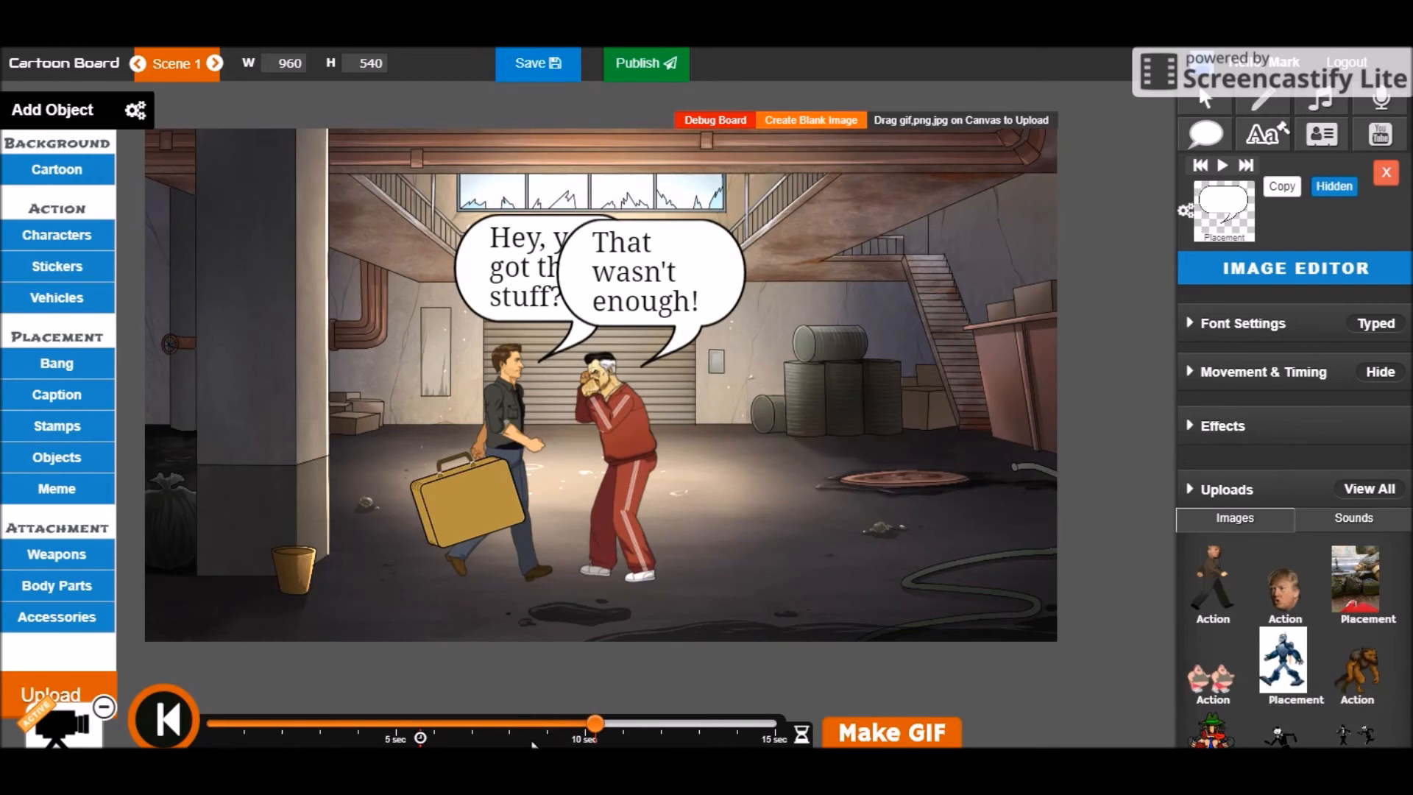
left_click(585, 729)
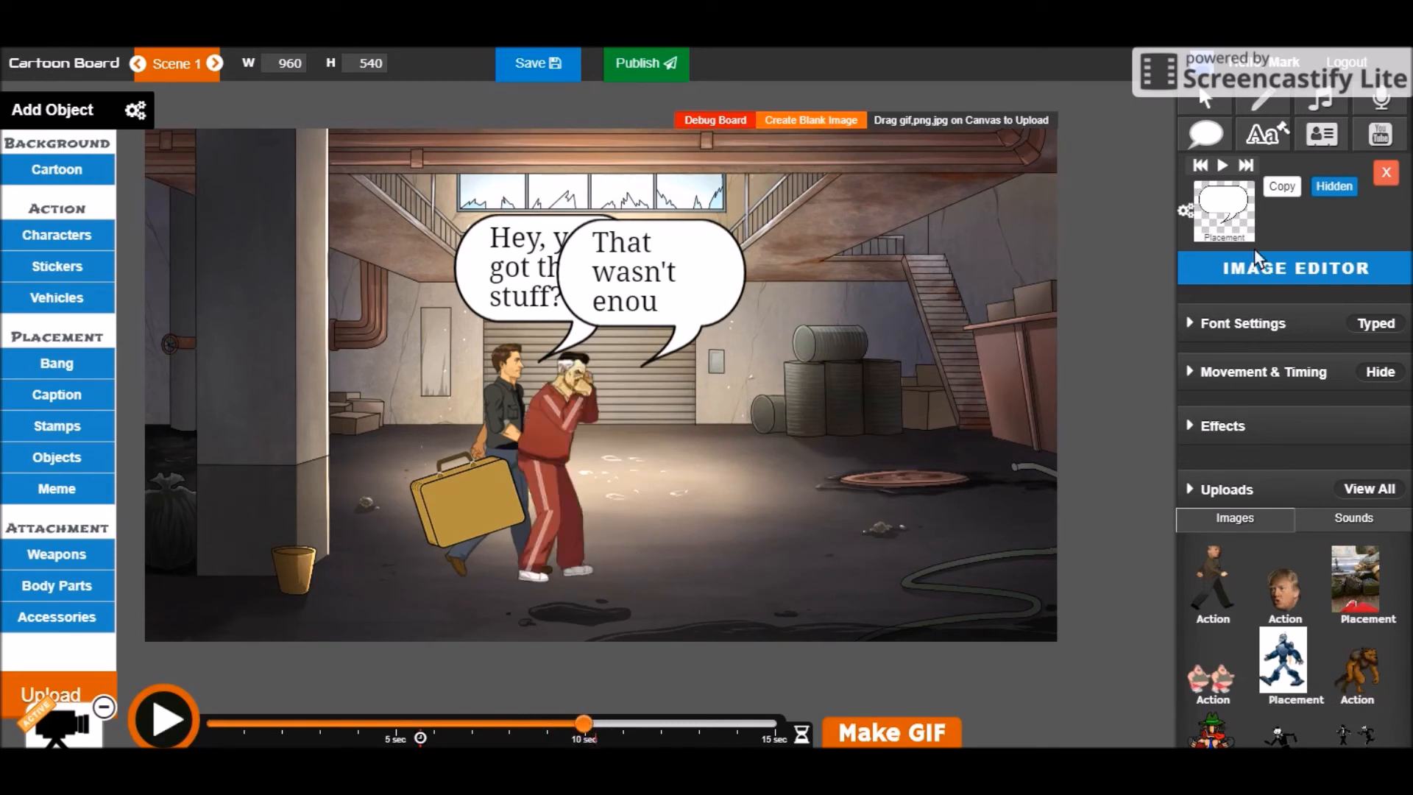
Add a Bang burst sticker and scrub the timeline to the punch at about 10 seconds
left_click(74, 366)
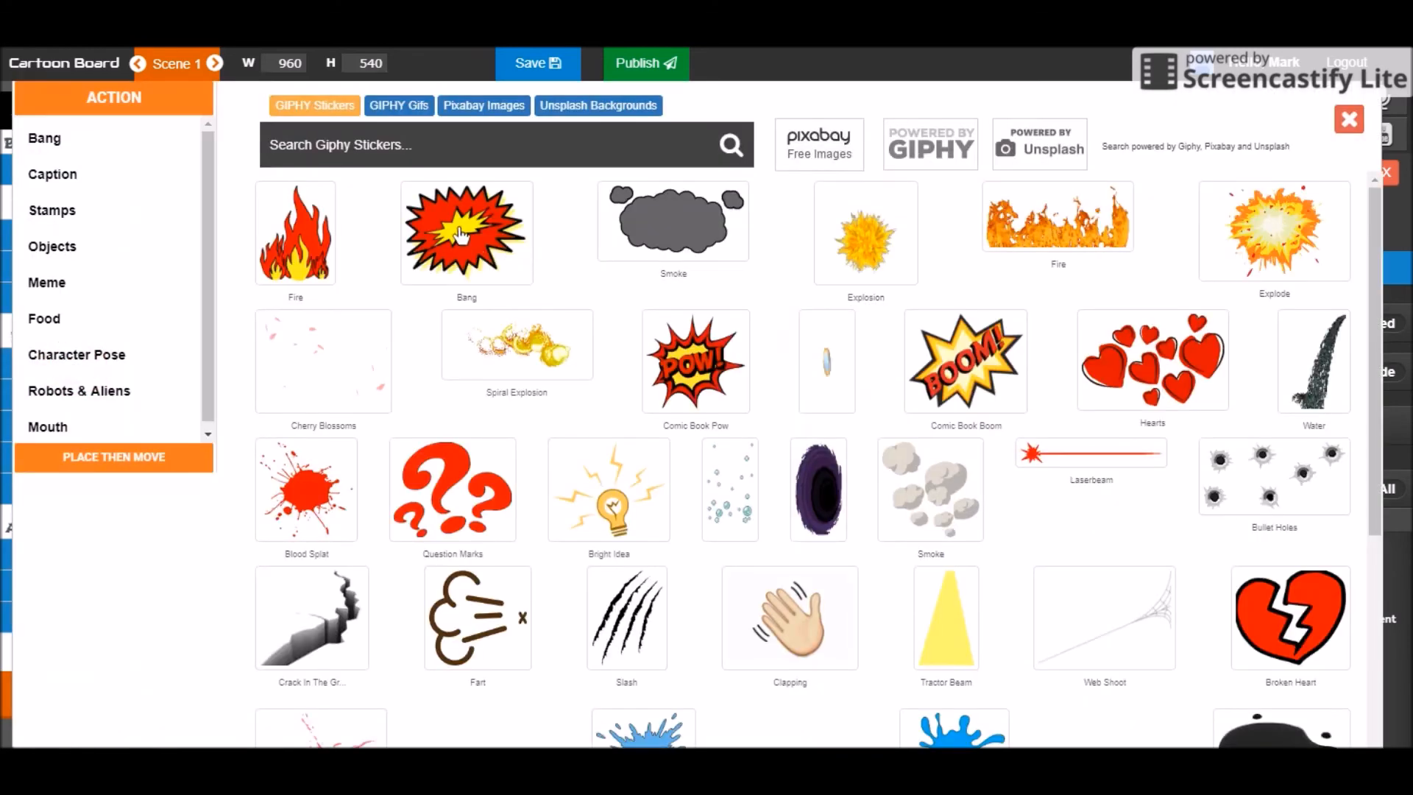
left_click(458, 234)
left_click_drag(421, 425, 480, 718)
left_click(562, 723)
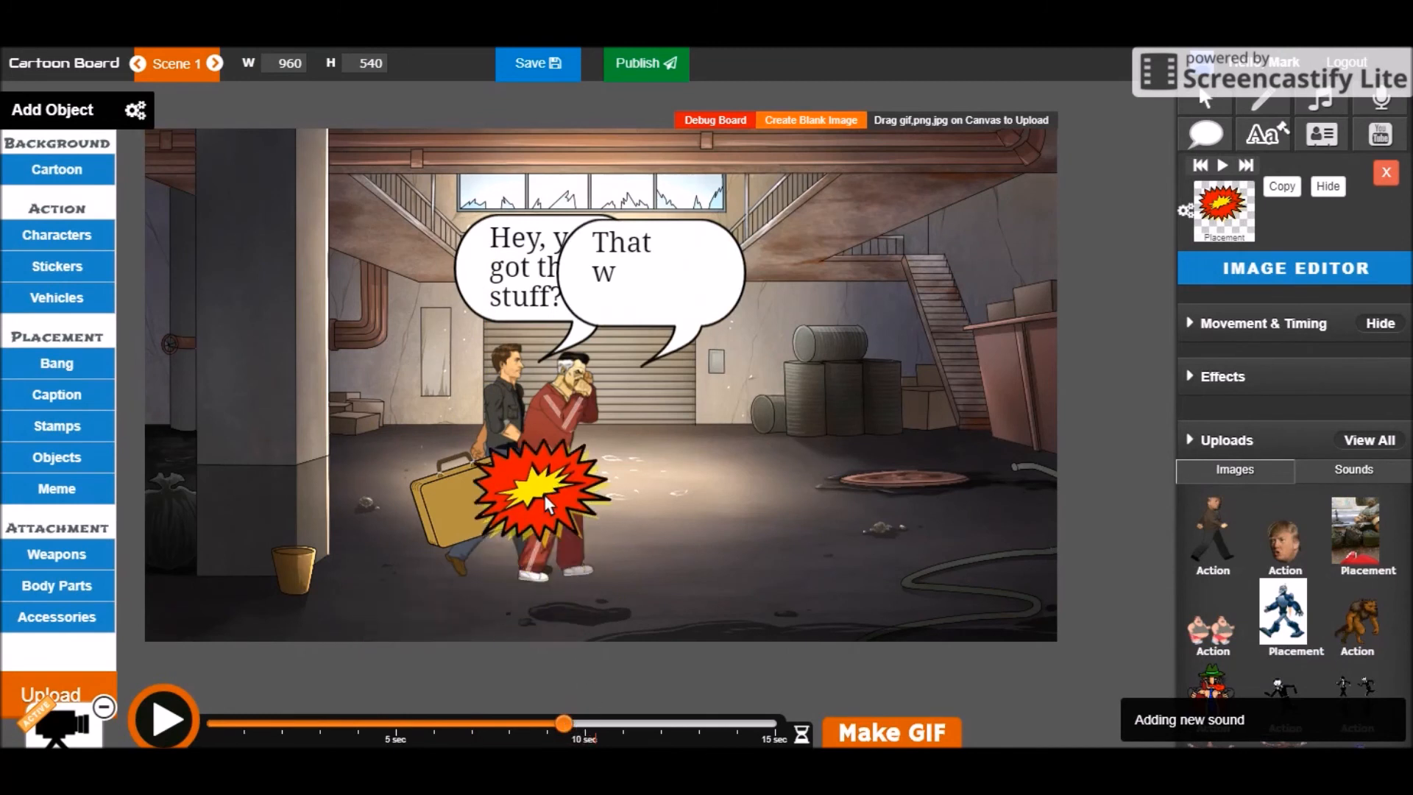
left_click(582, 724)
left_click_drag(577, 725, 511, 725)
left_click(546, 724)
left_click(557, 725)
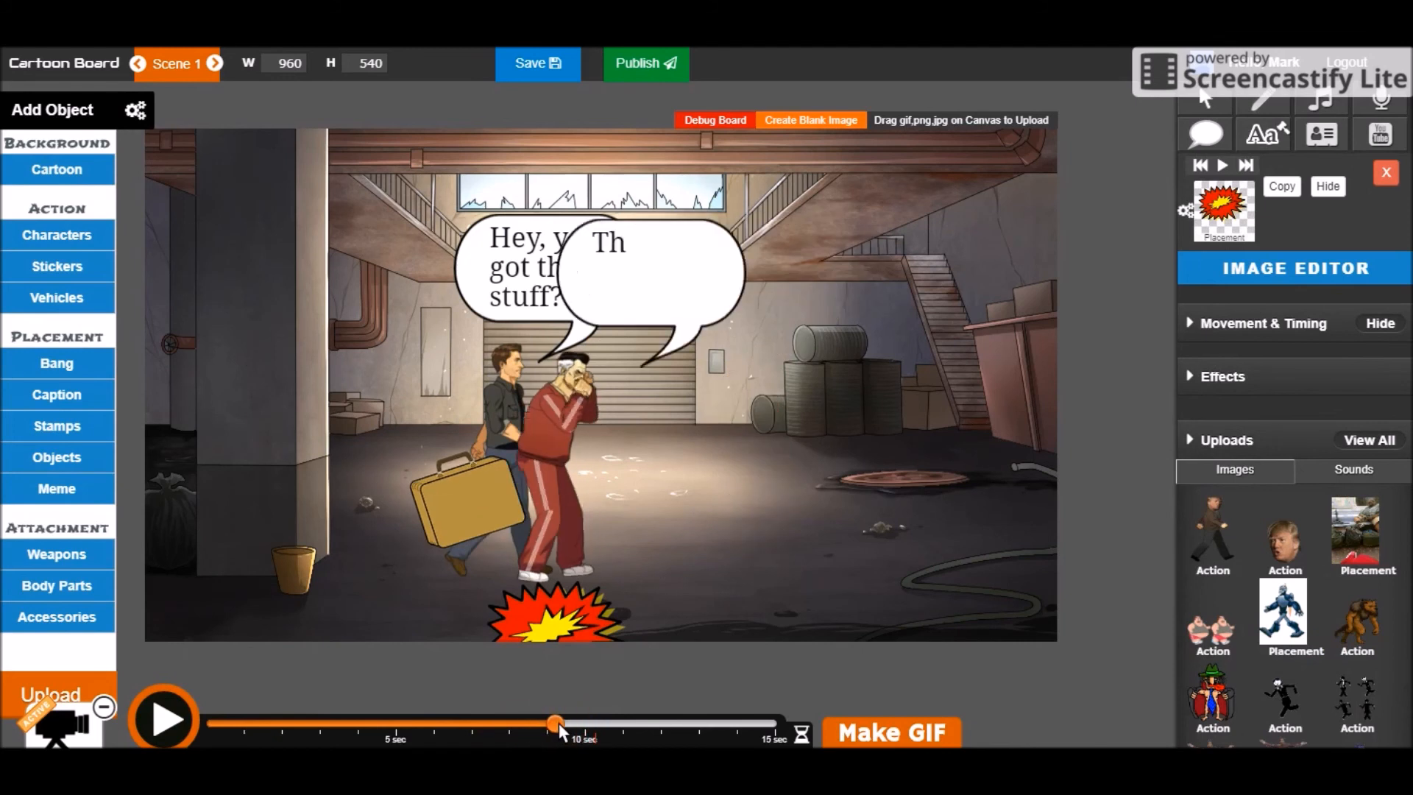
left_click_drag(554, 724, 531, 727)
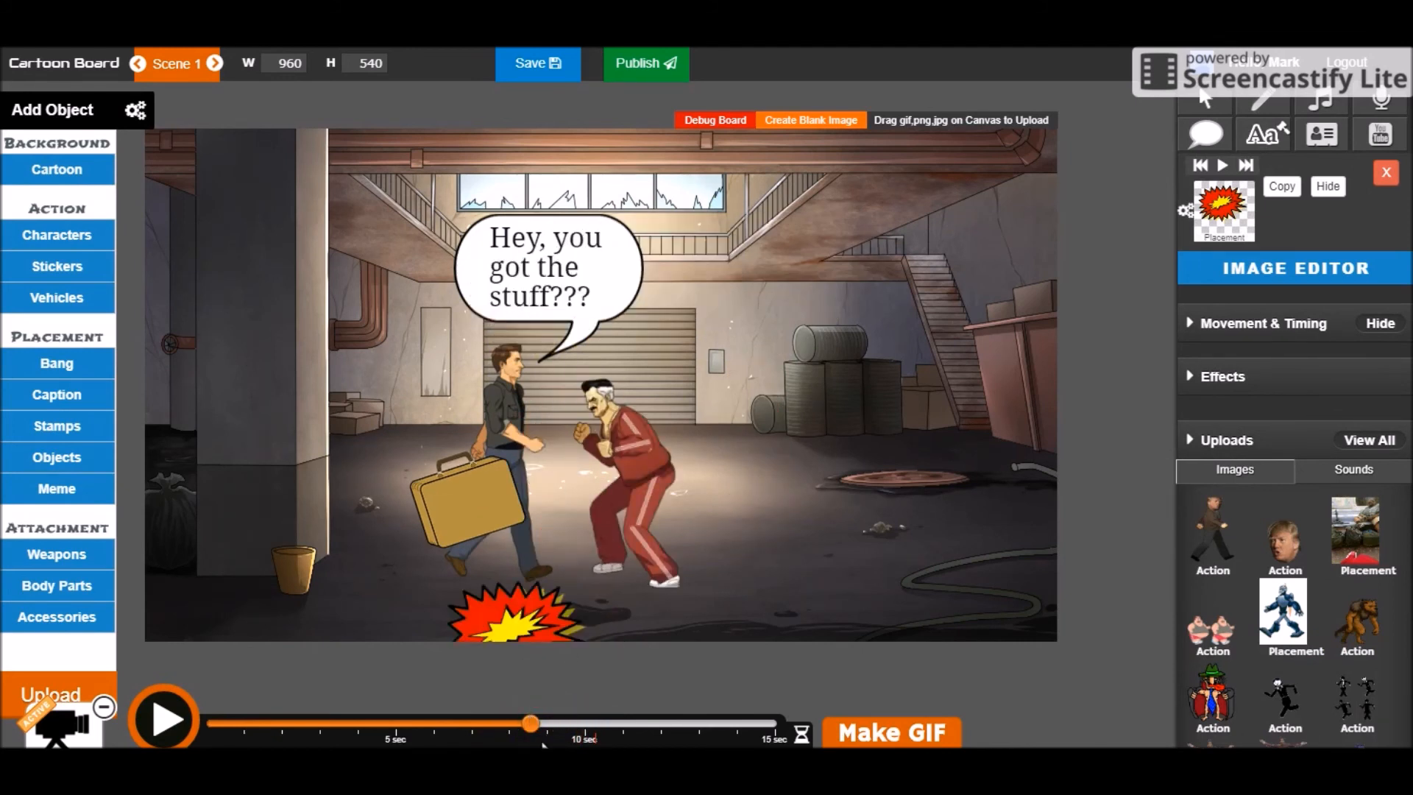
left_click(560, 727)
Place the bang burst on the young man's head, shrink it, and preview the punch
left_click_drag(538, 632, 516, 377)
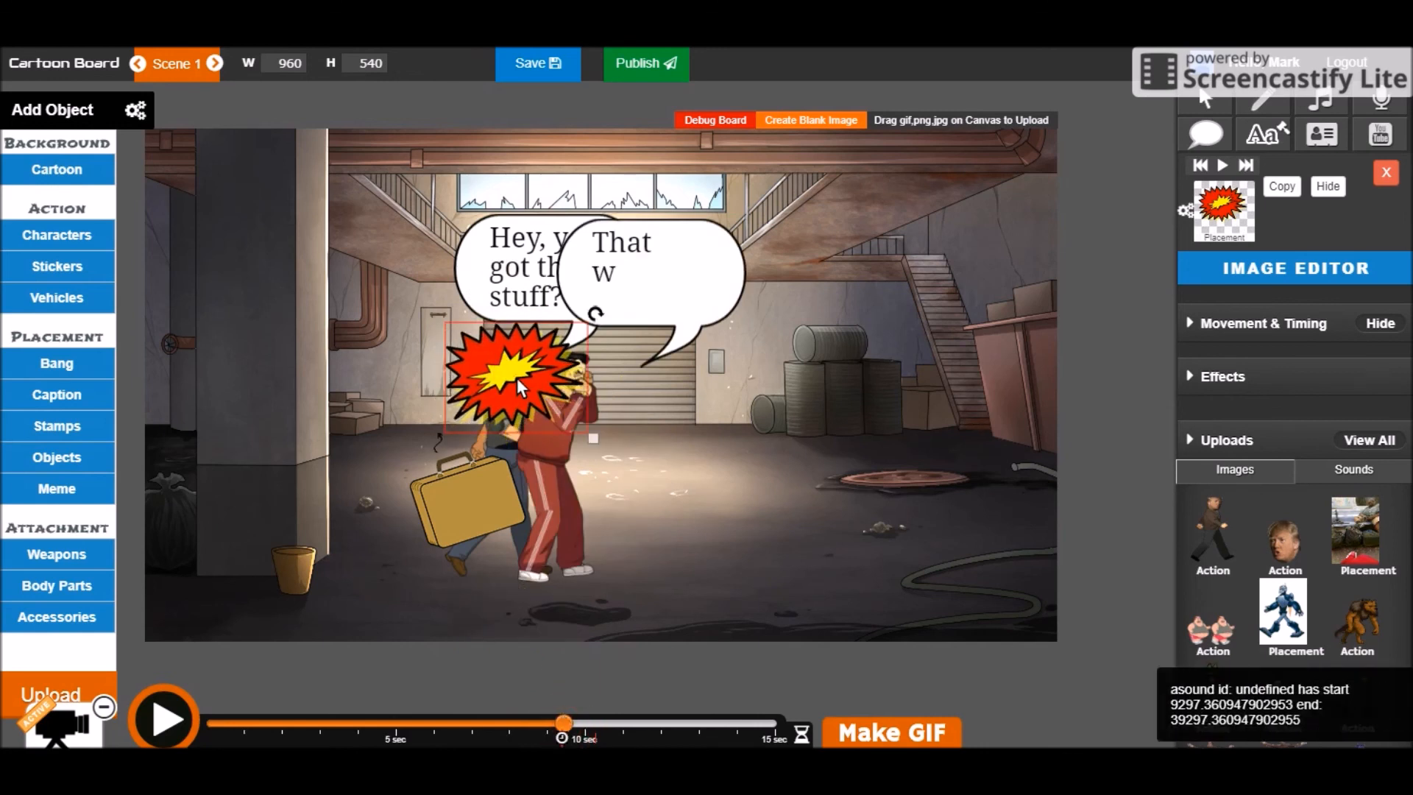
left_click_drag(595, 438, 499, 359)
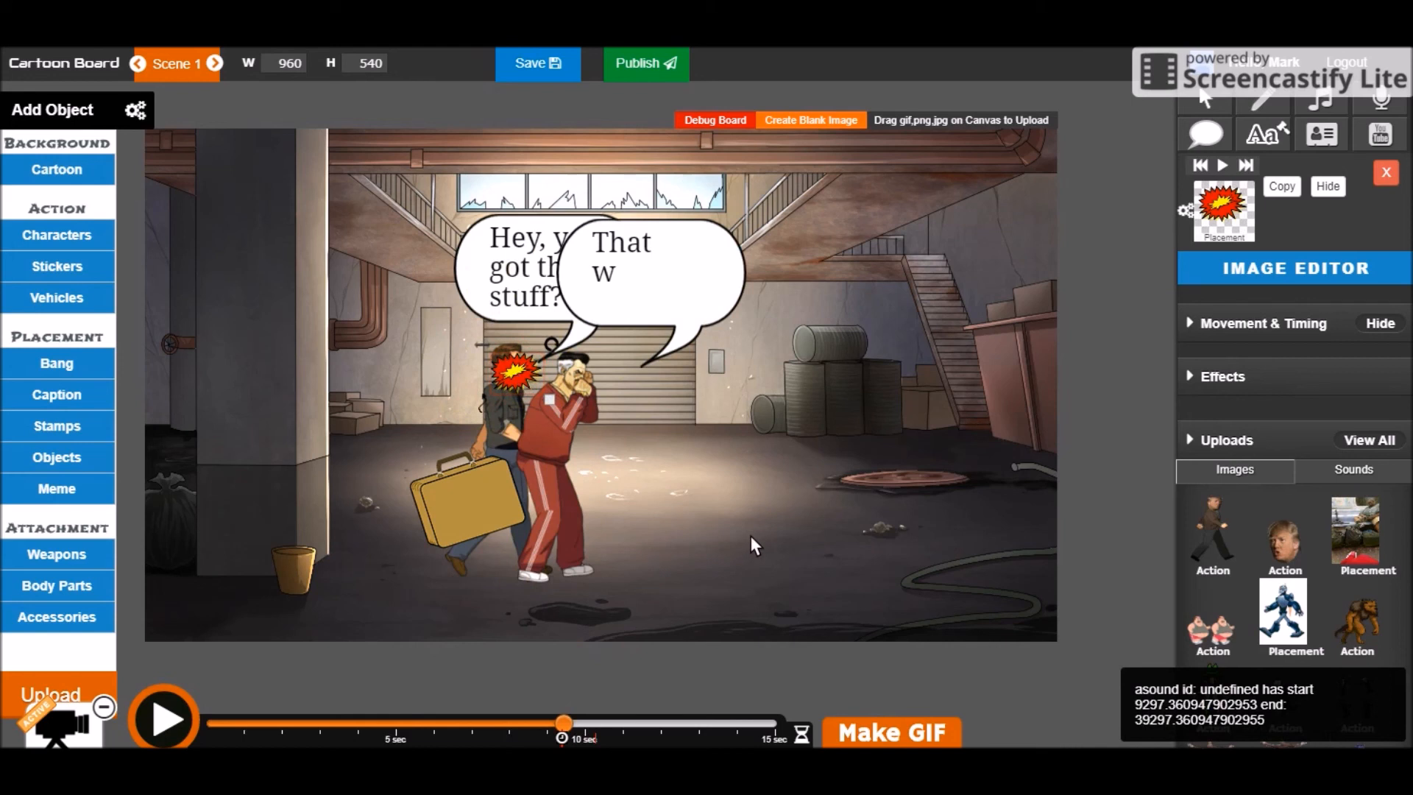
left_click(184, 728)
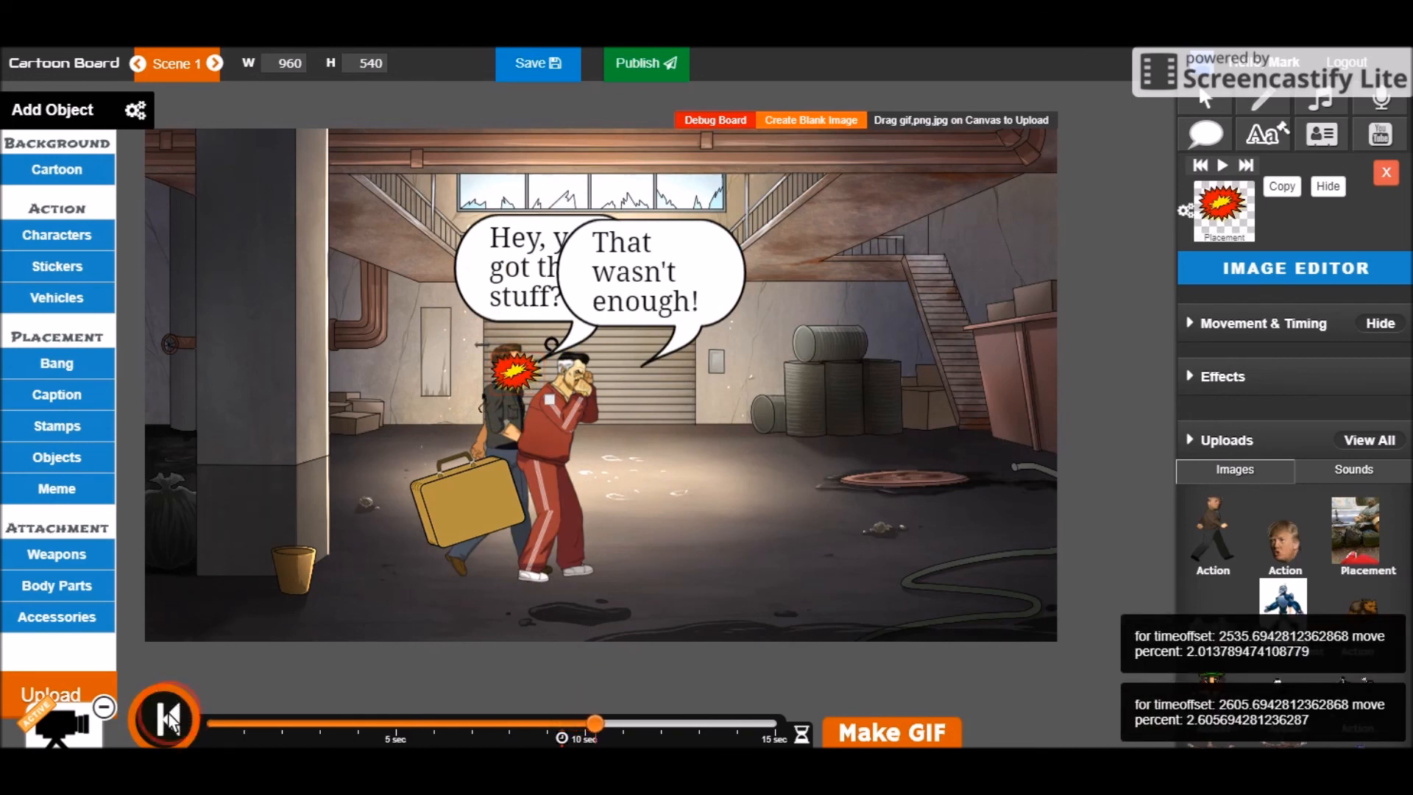
Save the cartoon, then publish it with the Animo Name 'Tutorial - Creating Captions'
left_click(546, 64)
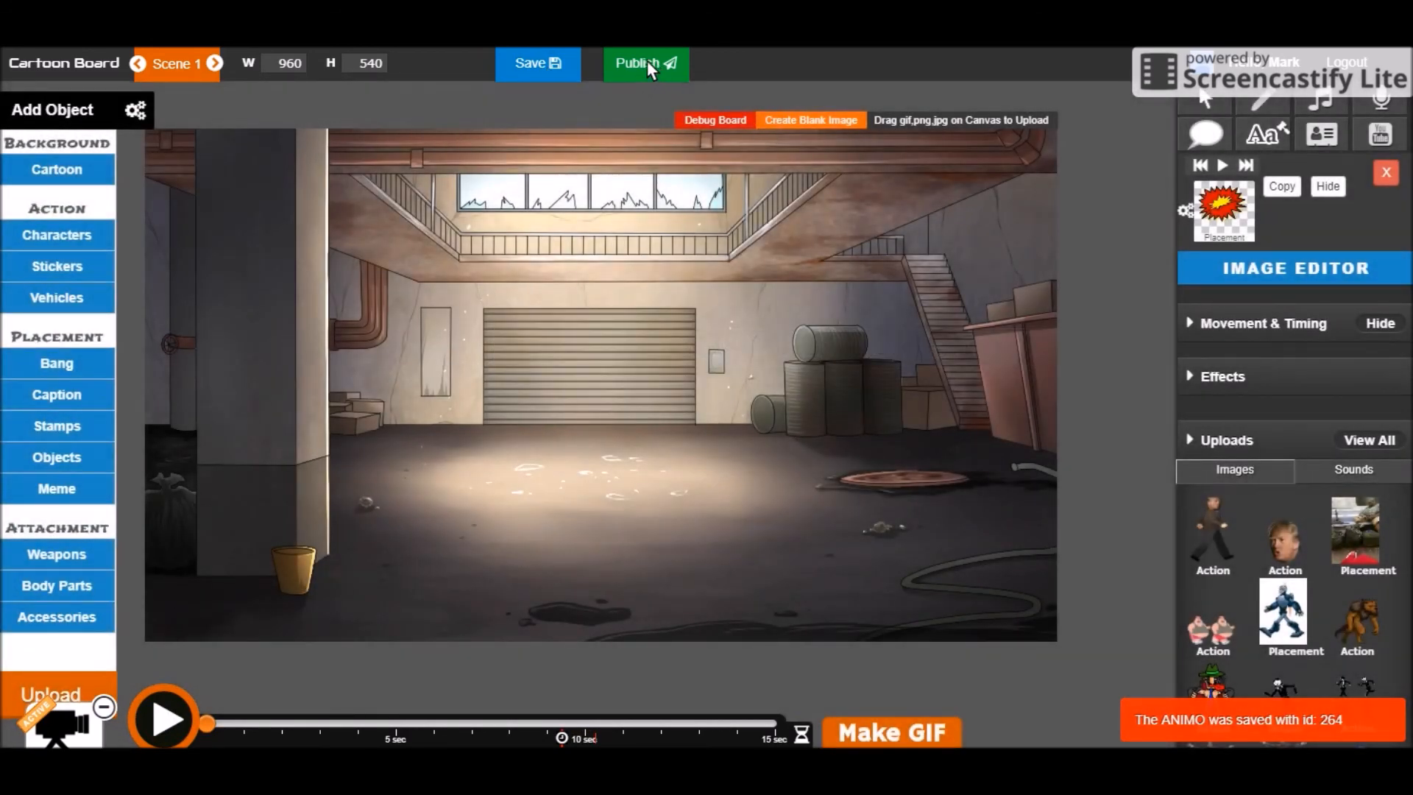
left_click(646, 63)
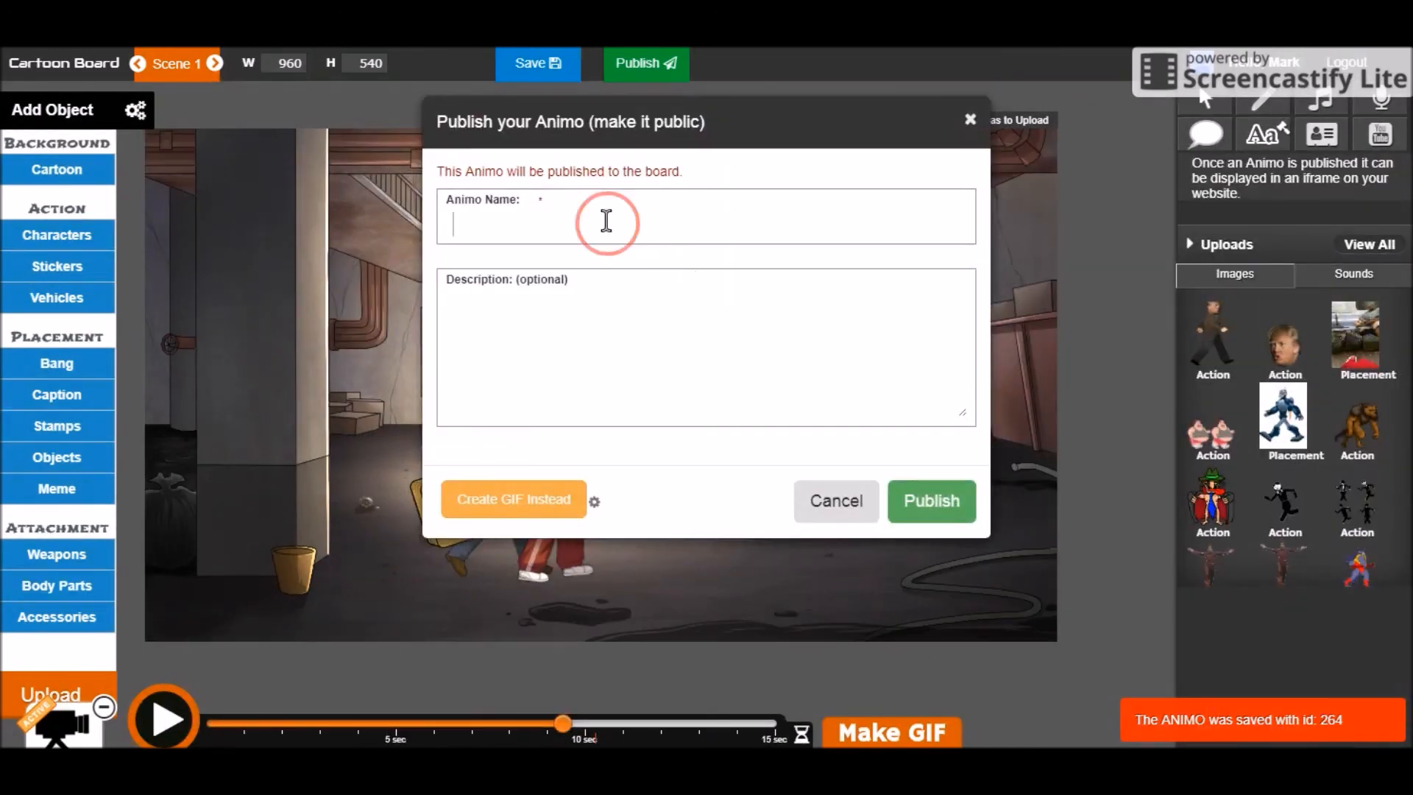
left_click(683, 214)
type("Turoal")
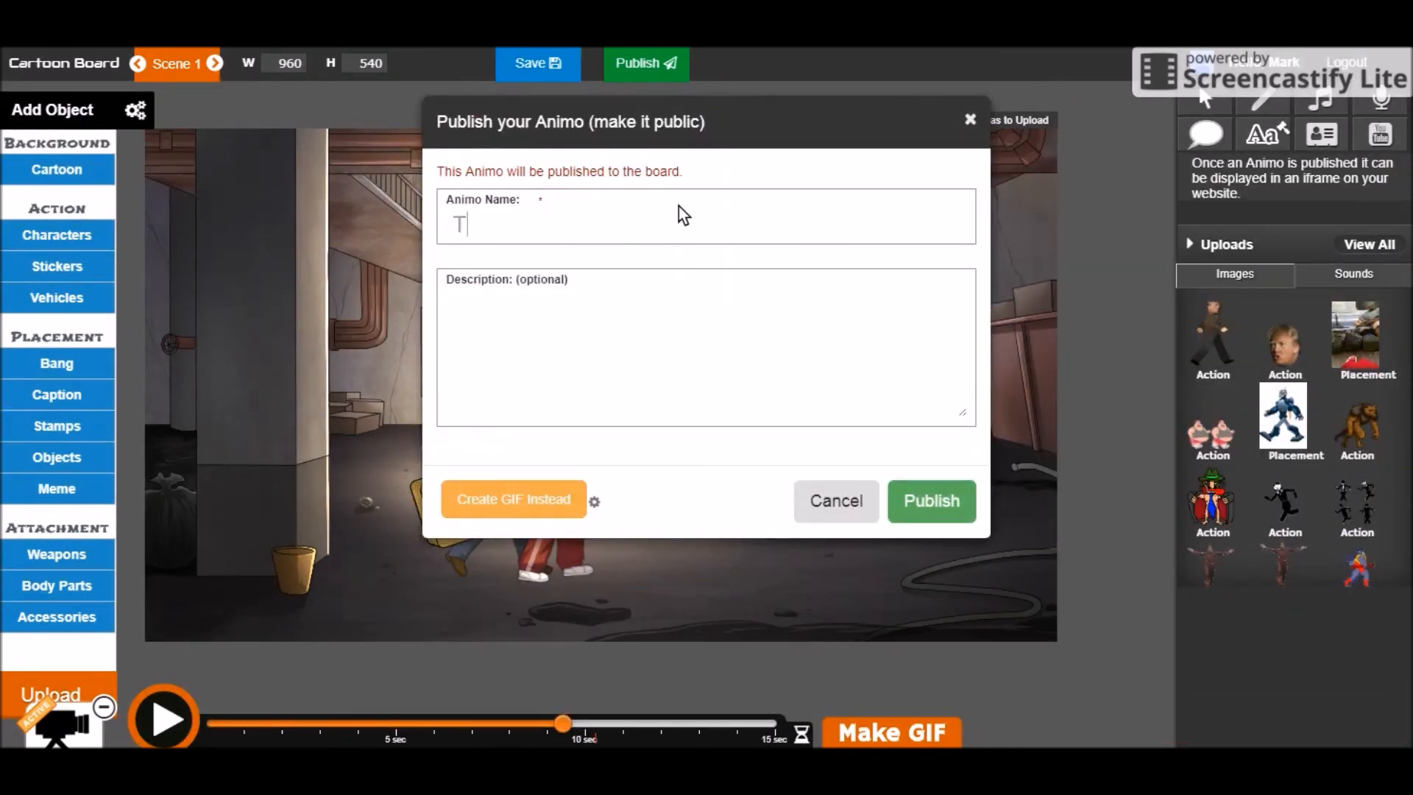
key("BackSpace")
key("BackSpace")
key("BackSpace")
key("BackSpace")
type("torial - Creatig")
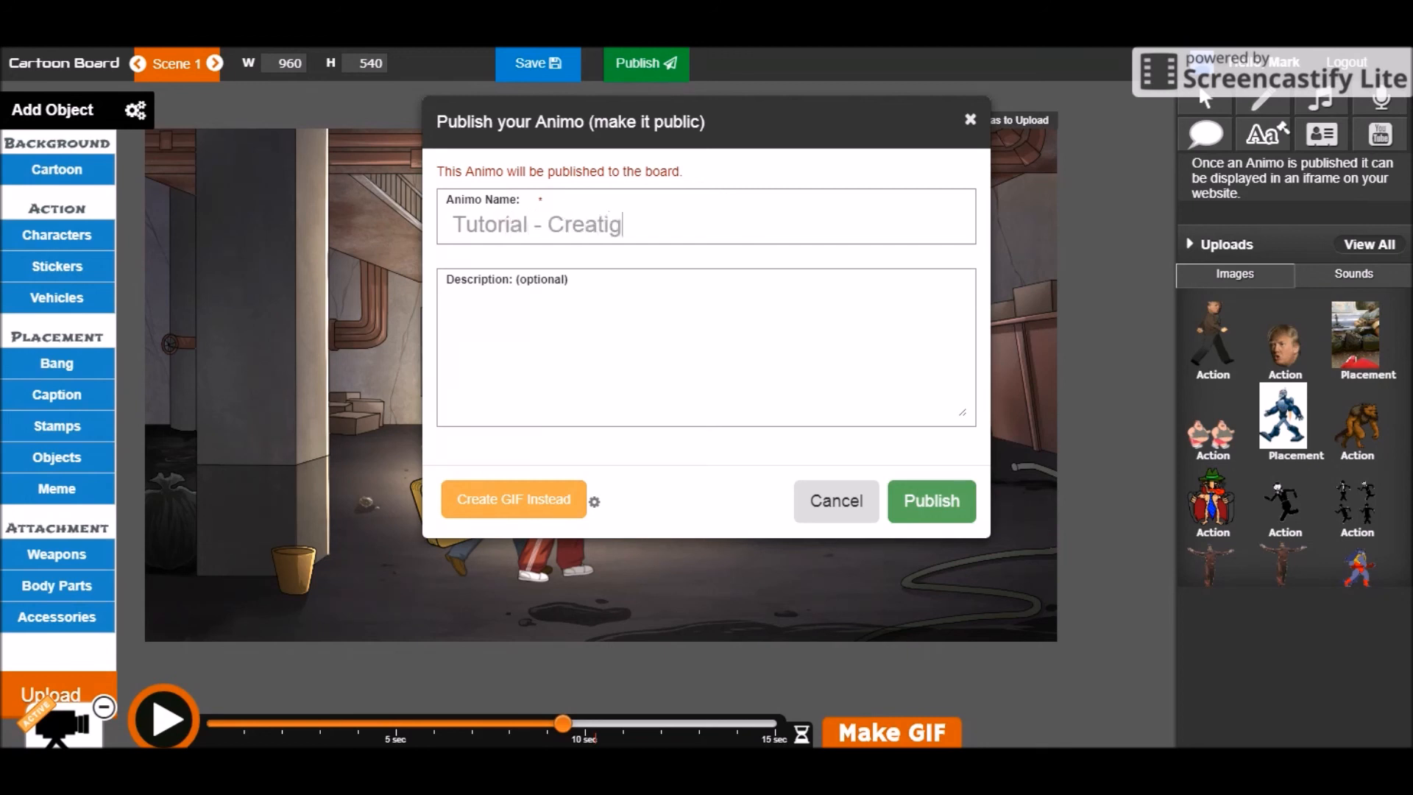
key("BackSpace")
type("ng Captions")
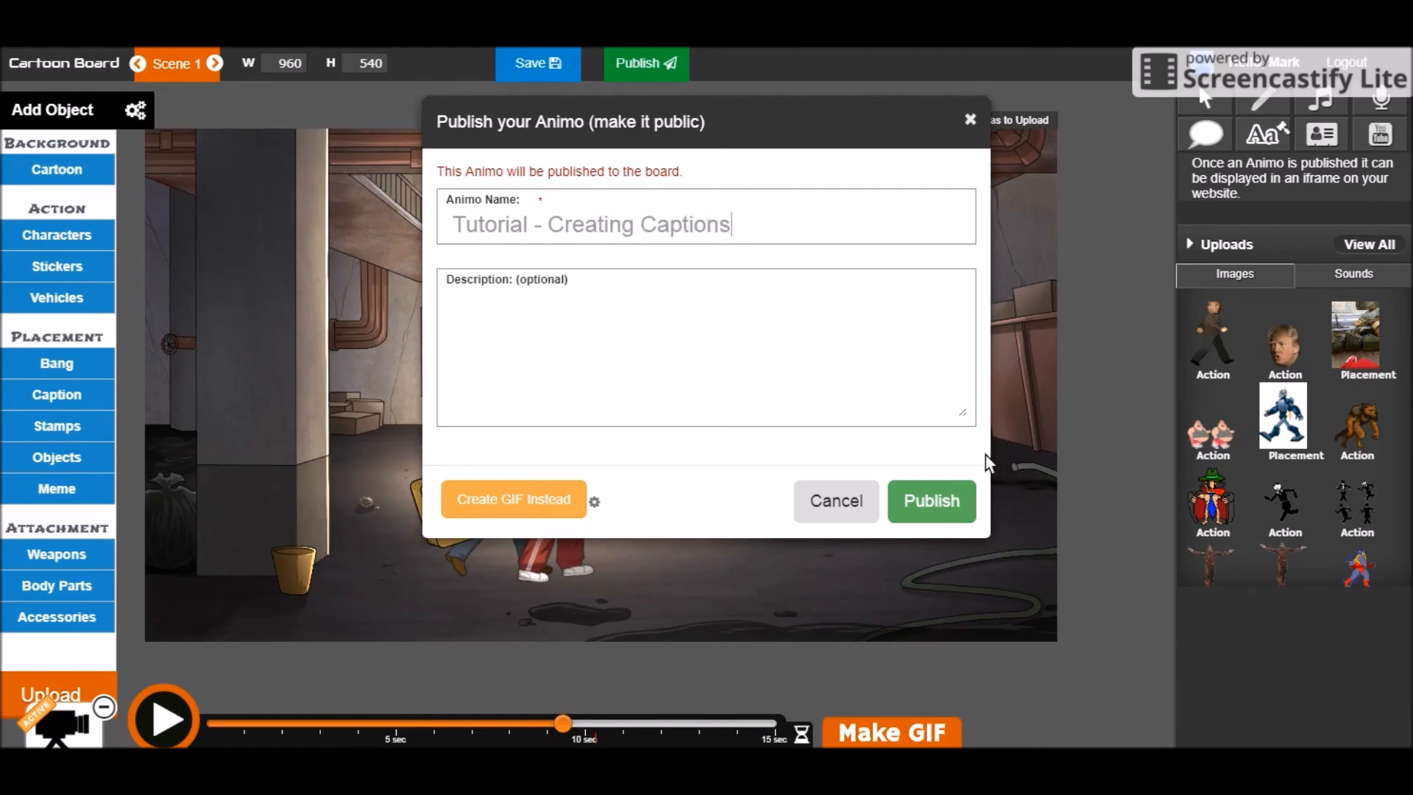
left_click(934, 502)
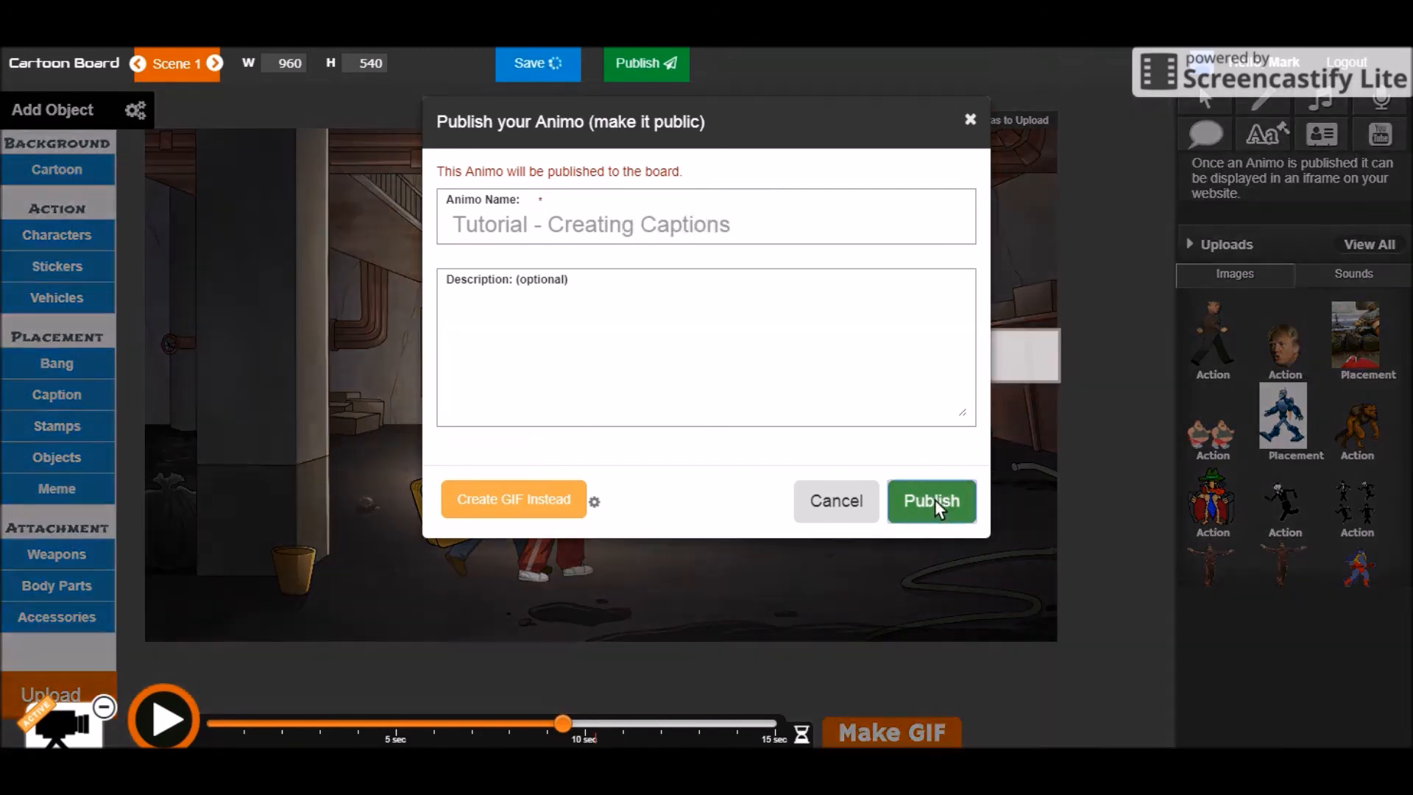